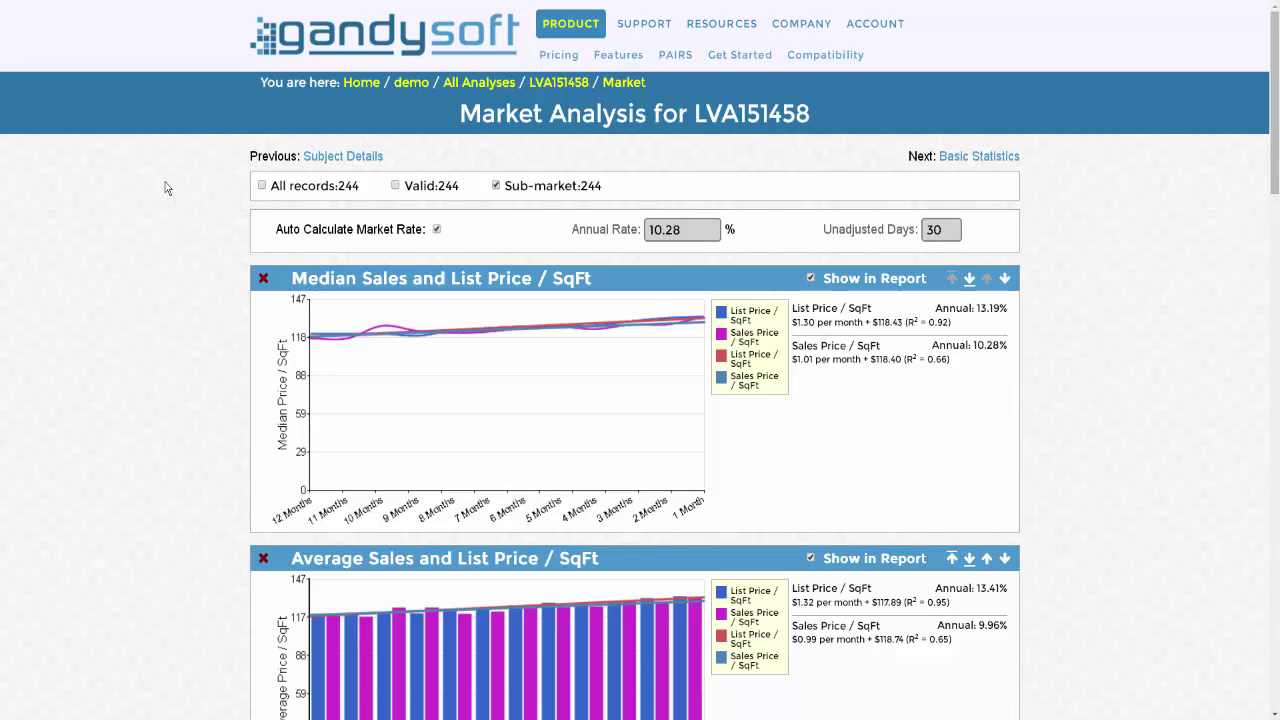
# - Bring up the chart options for the median price per SqFt chart
pyautogui.scroll(-1, 167, 188)
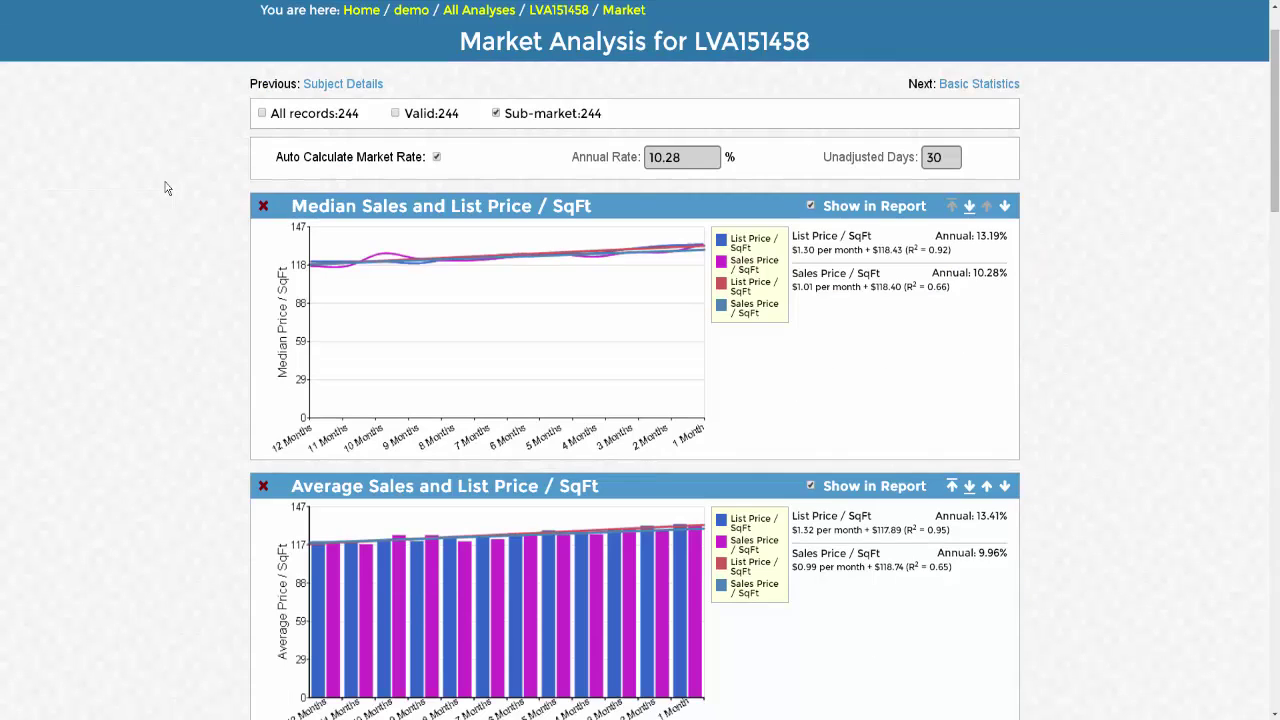
pyautogui.scroll(-1, 167, 188)
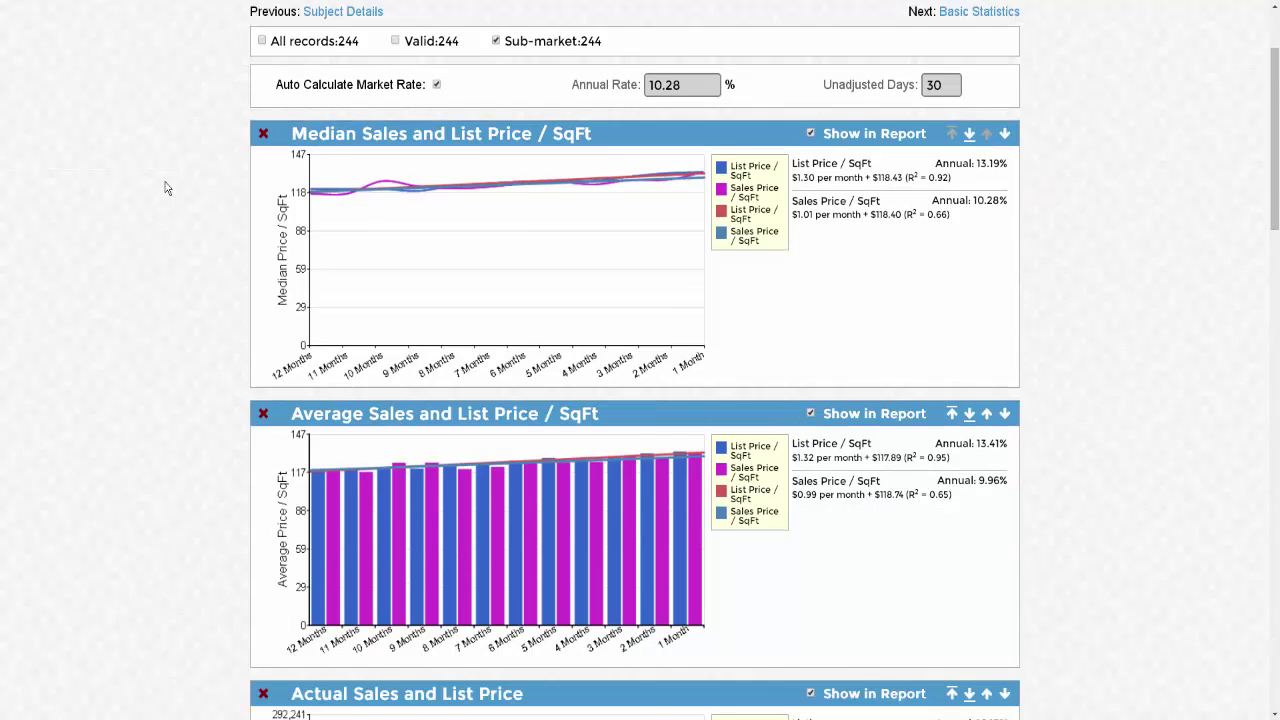
pyautogui.scroll(-1, 167, 188)
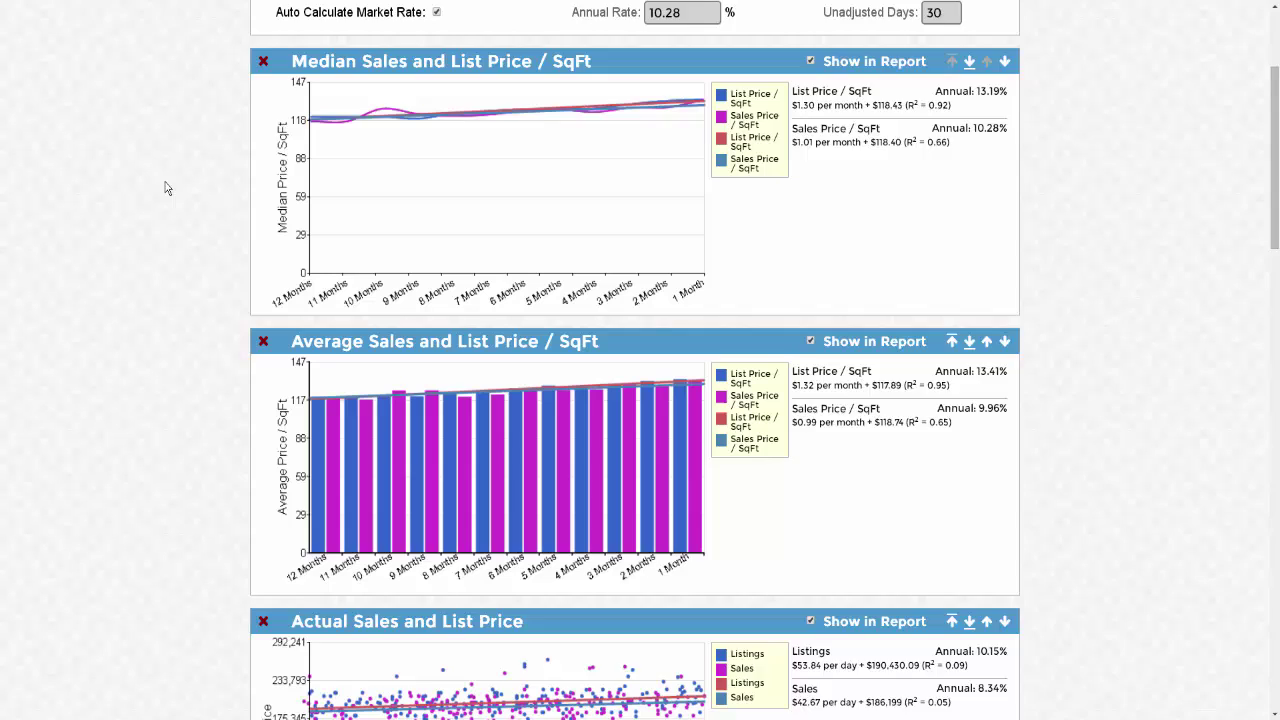
pyautogui.scroll(-2, 167, 188)
pyautogui.scroll(-1, 167, 188)
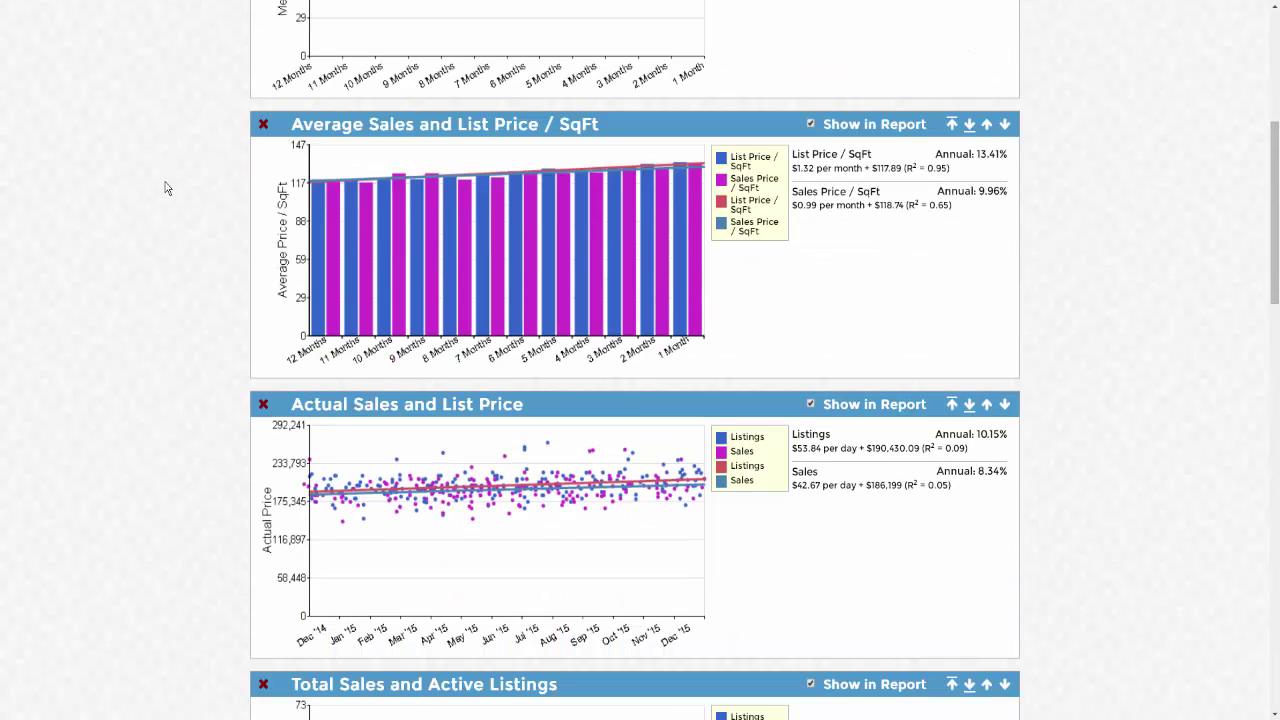
pyautogui.scroll(3, 167, 188)
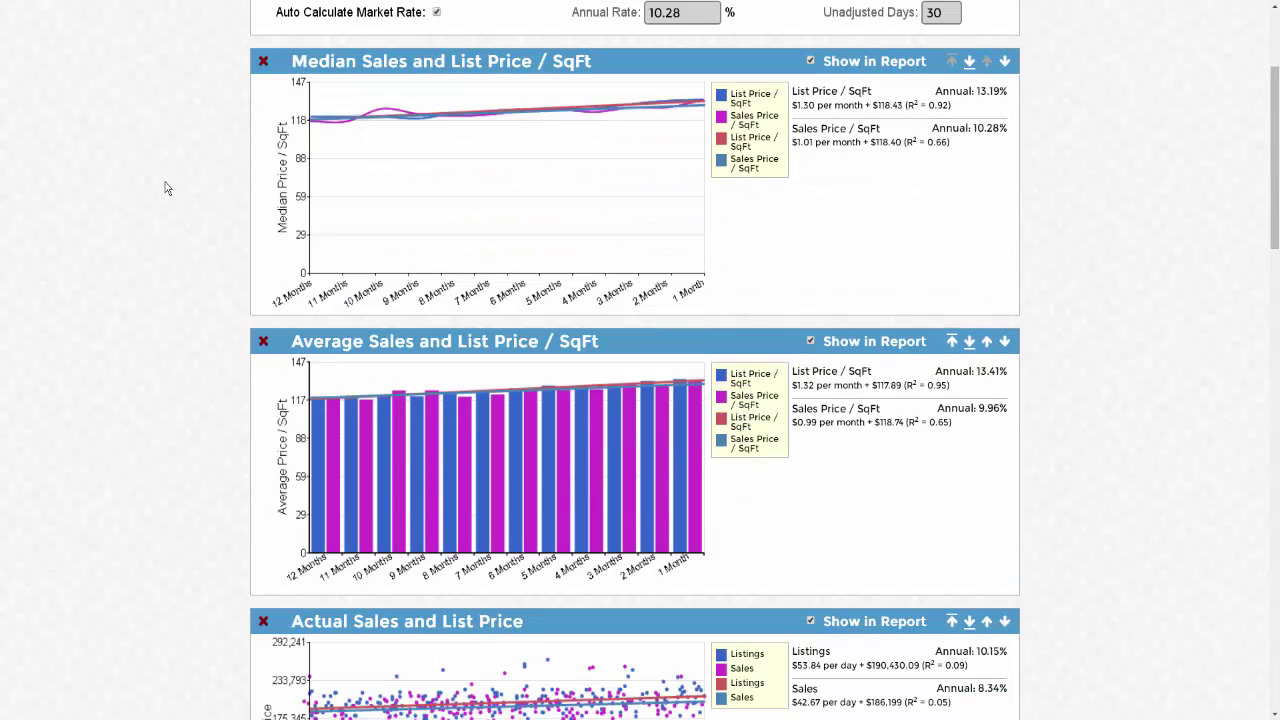
pyautogui.scroll(2, 167, 188)
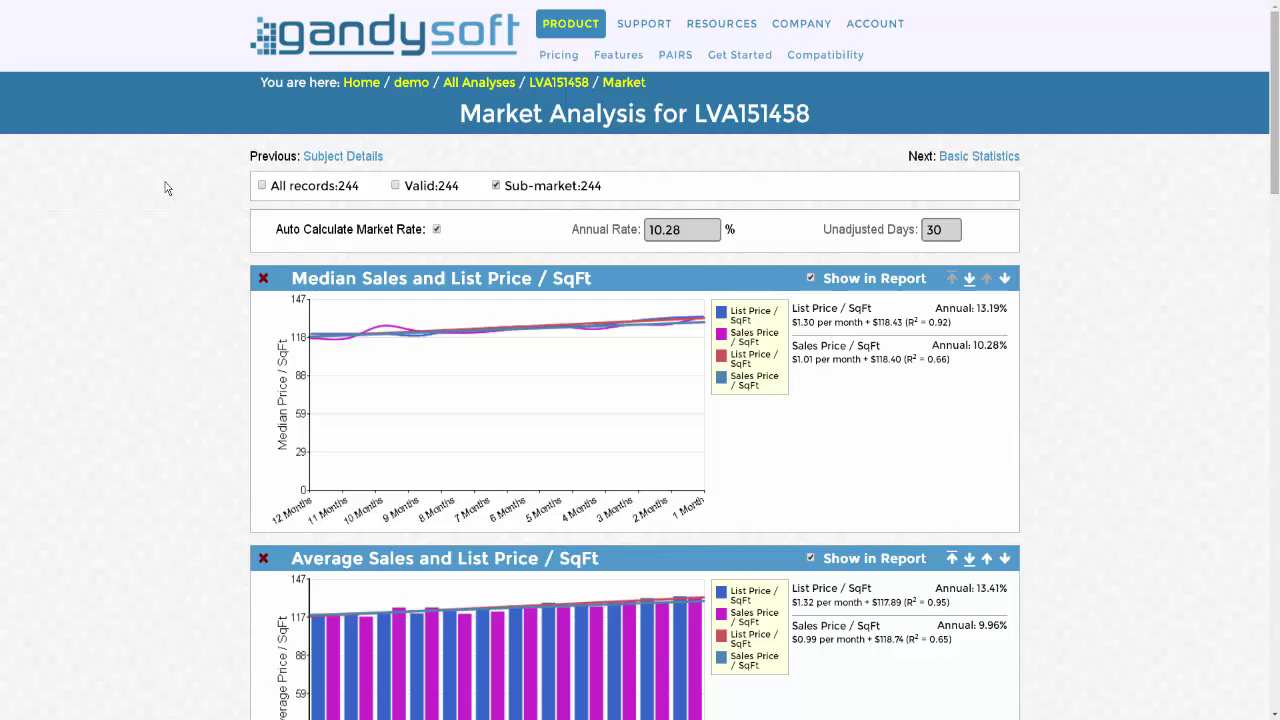
pyautogui.click(490, 368)
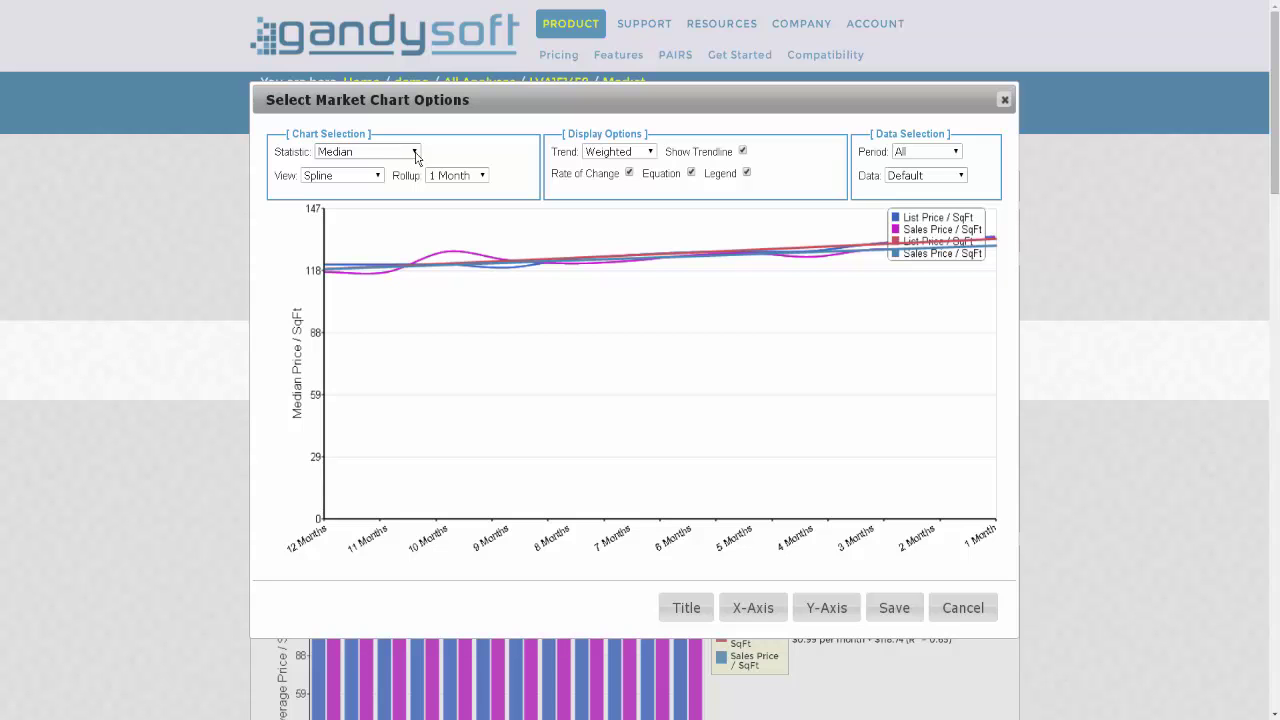
# - Try the Min, Max and Average statistics, then set the chart back to Median
pyautogui.click(415, 153)
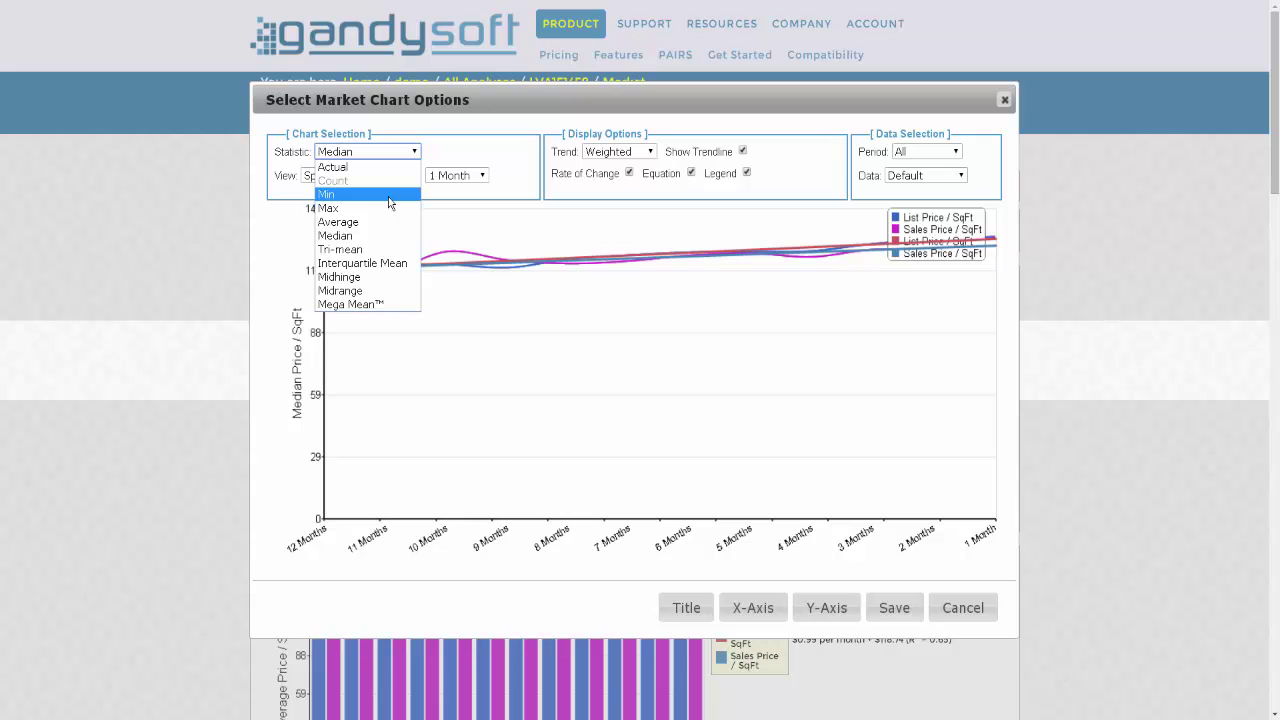
pyautogui.click(399, 195)
pyautogui.click(399, 208)
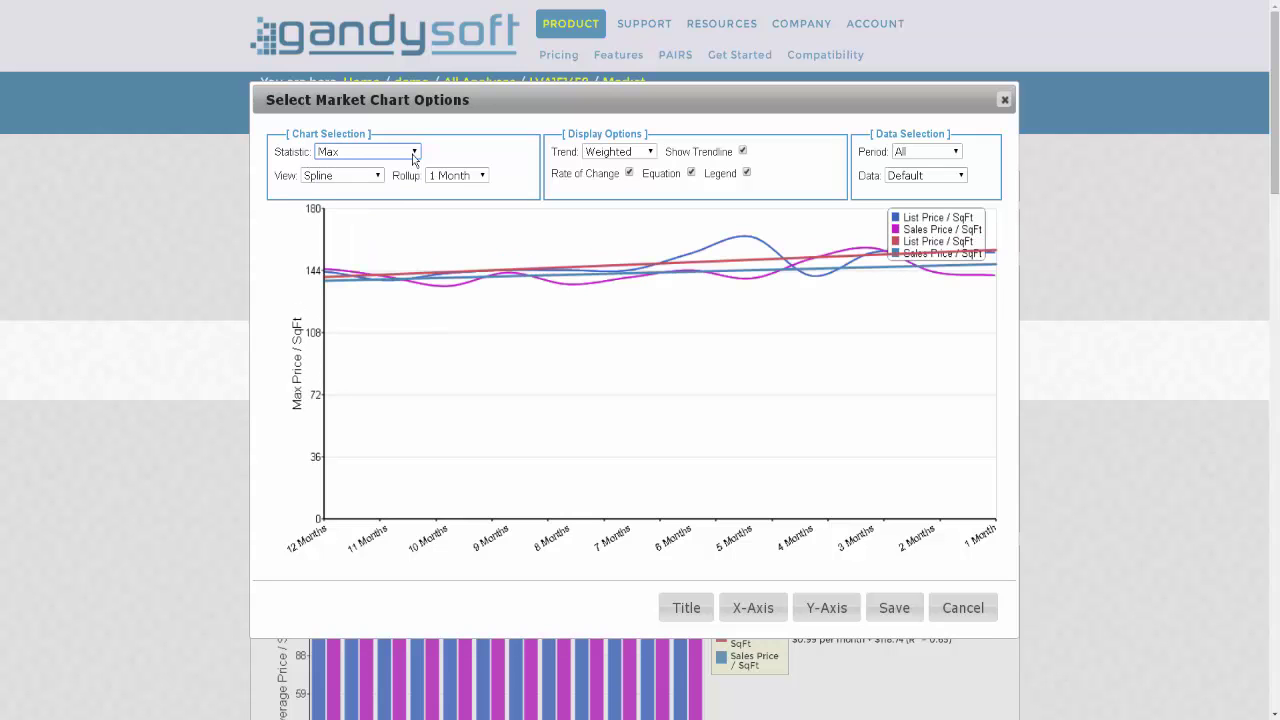
pyautogui.click(412, 154)
pyautogui.click(399, 169)
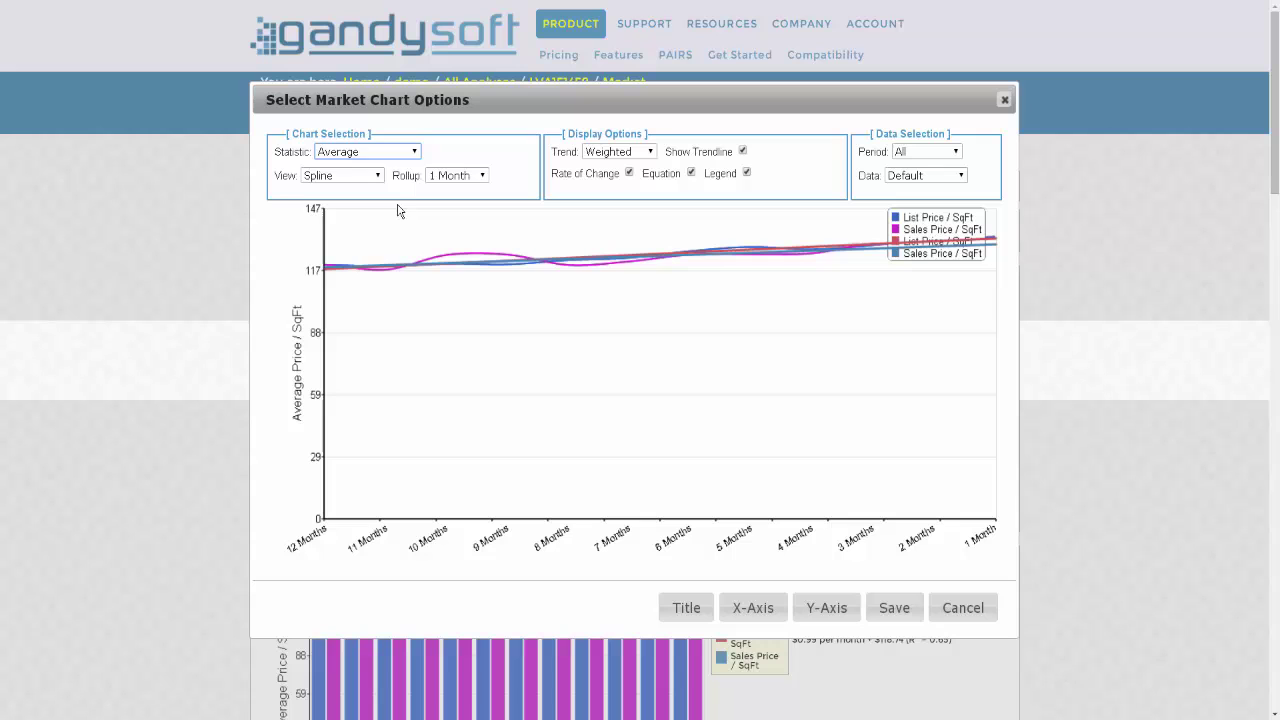
pyautogui.click(414, 152)
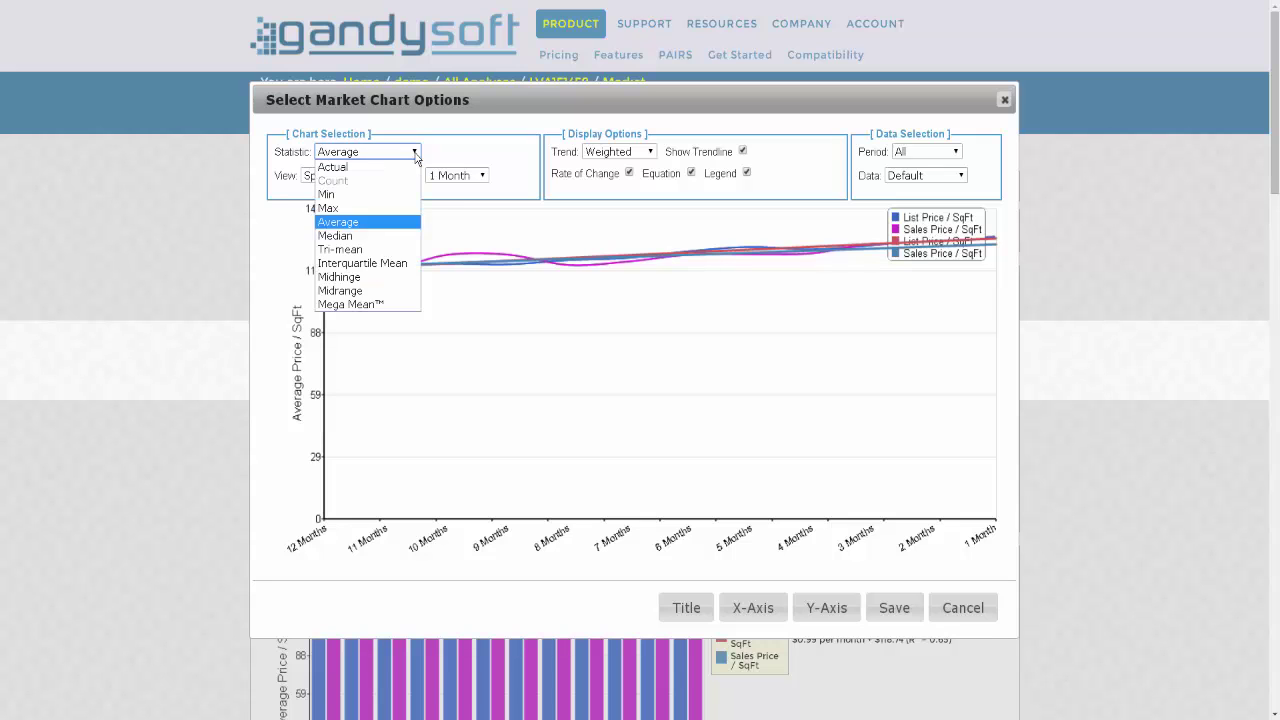
pyautogui.click(340, 235)
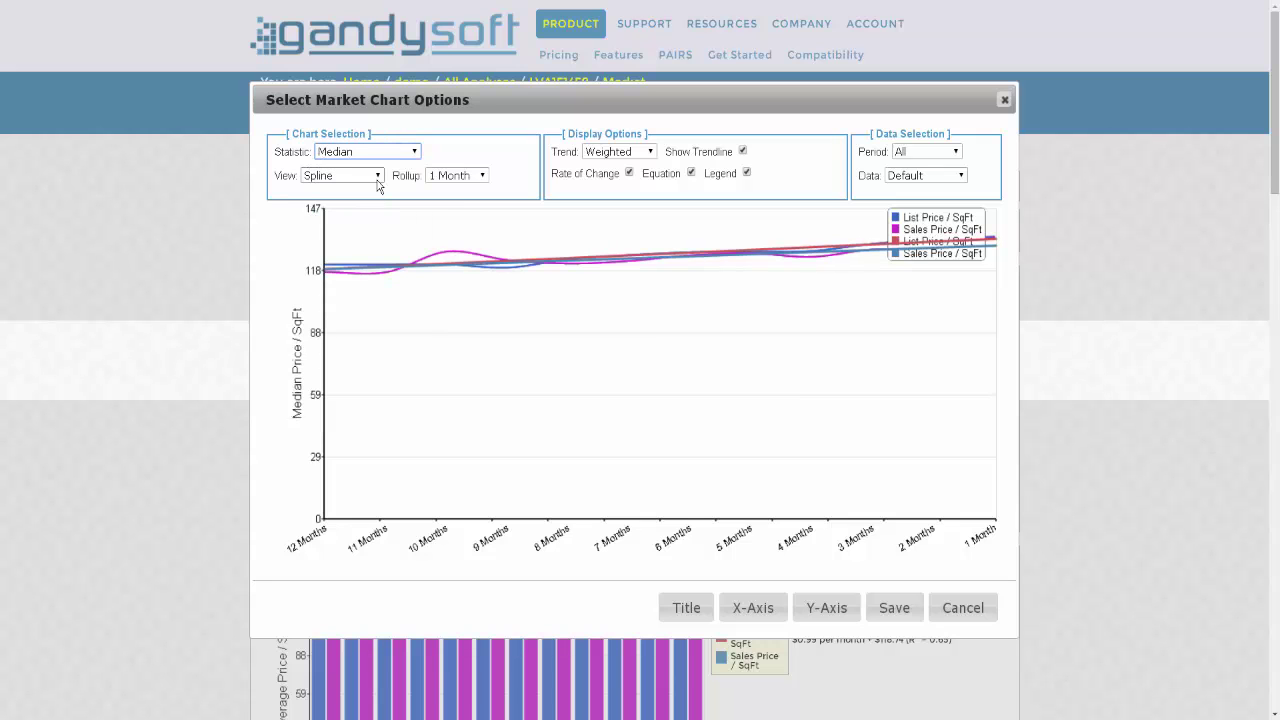
pyautogui.click(378, 178)
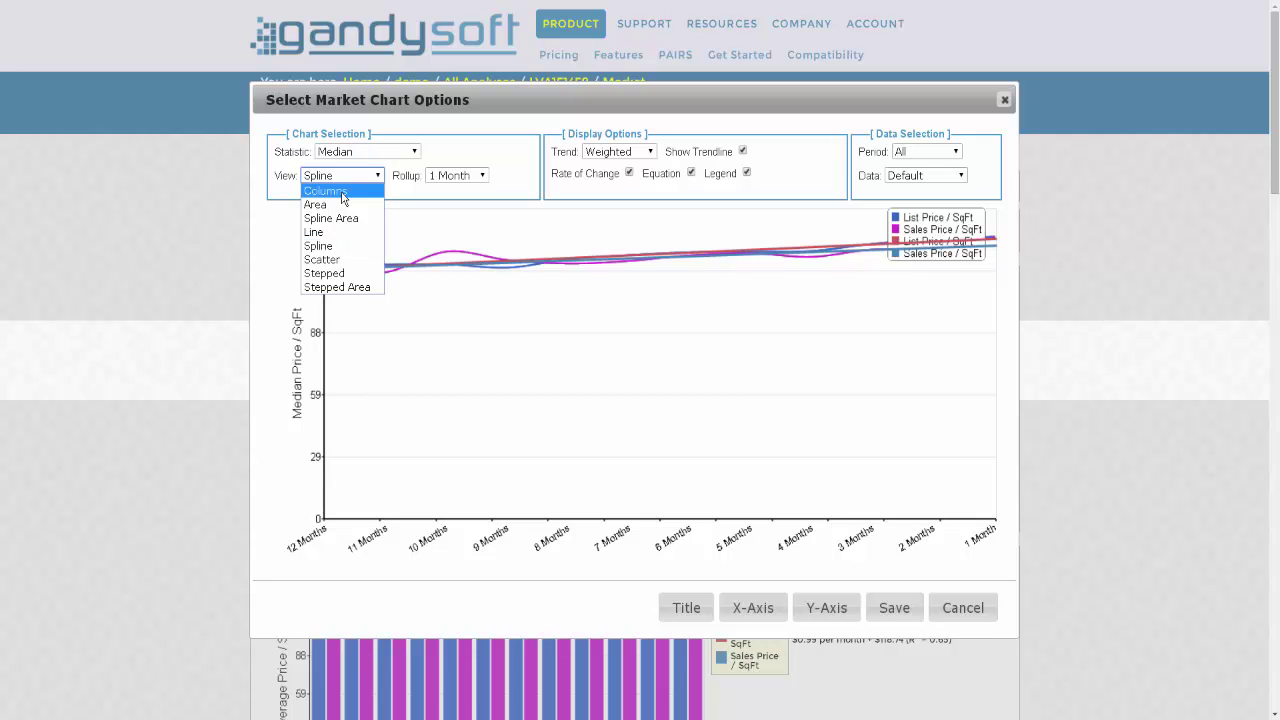
pyautogui.click(342, 192)
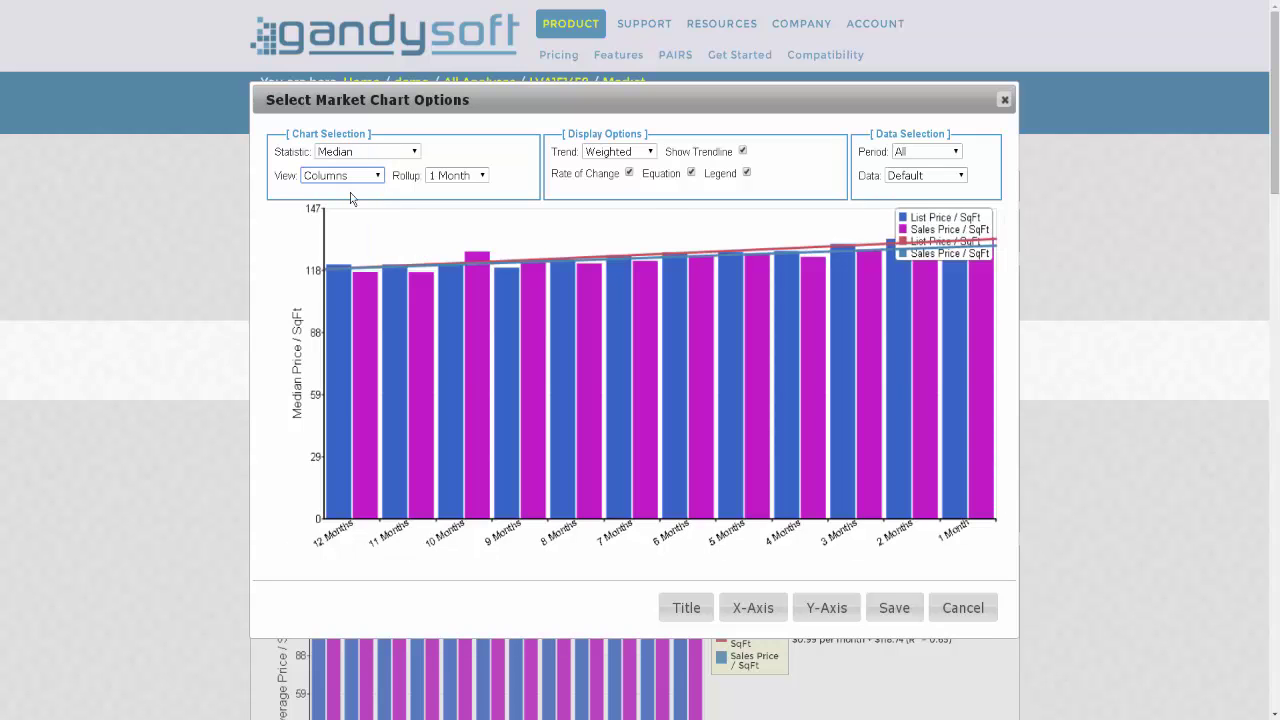
pyautogui.click(342, 176)
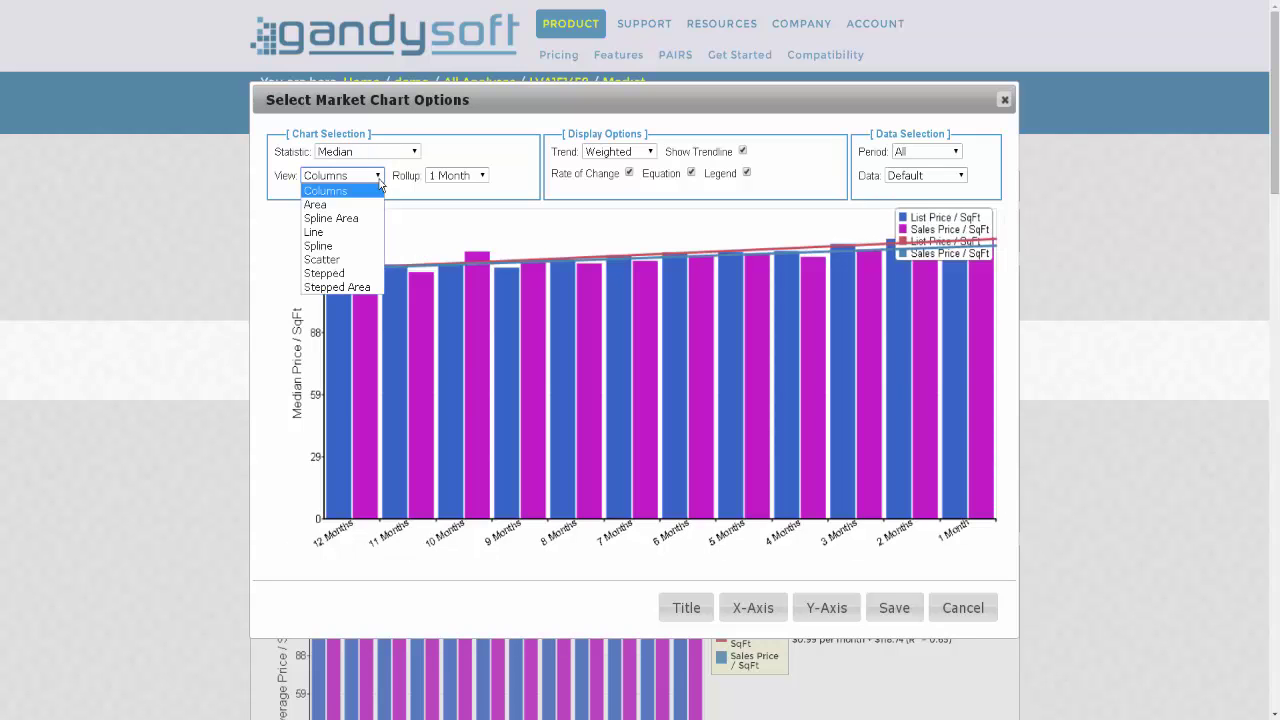
pyautogui.click(341, 260)
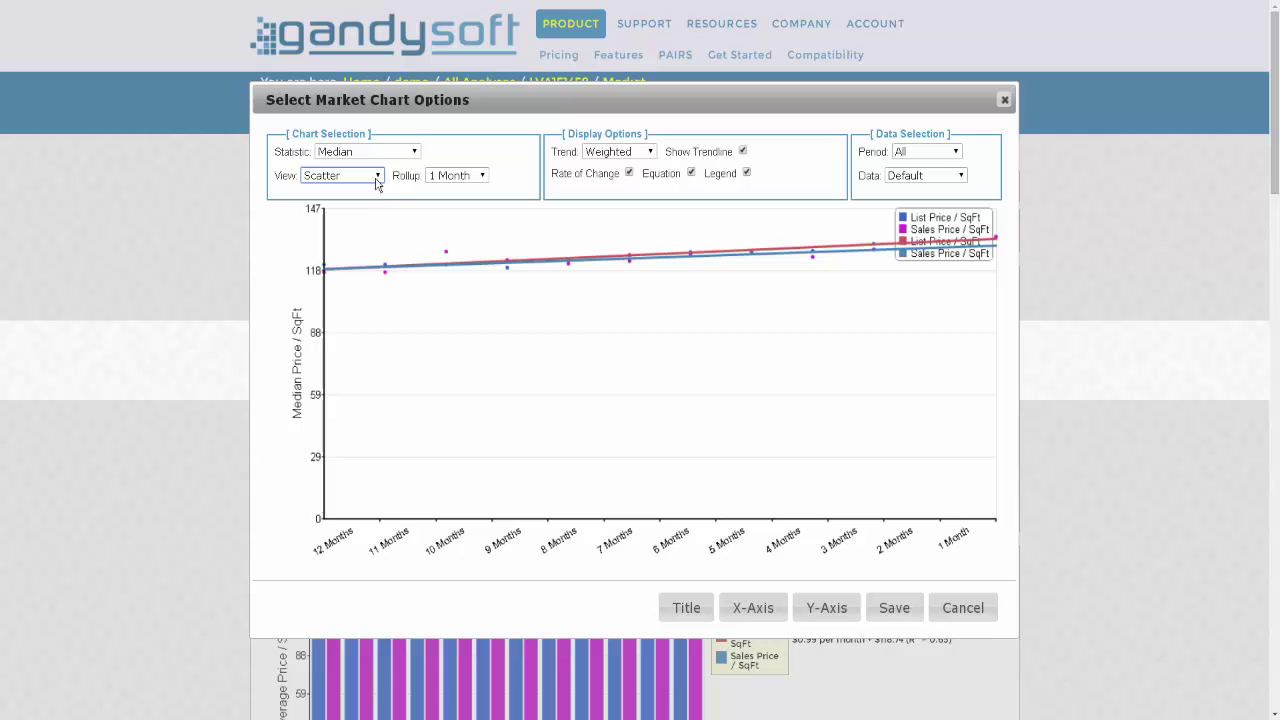
pyautogui.click(377, 178)
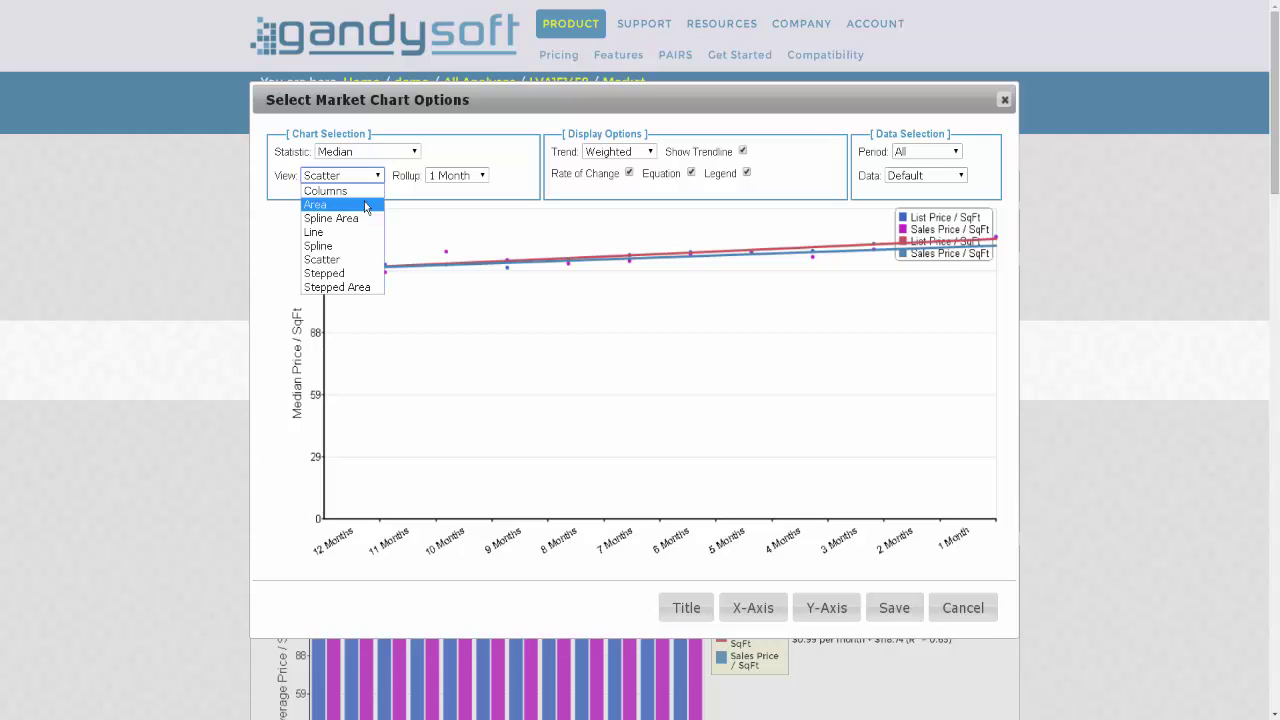
pyautogui.click(362, 218)
pyautogui.click(368, 176)
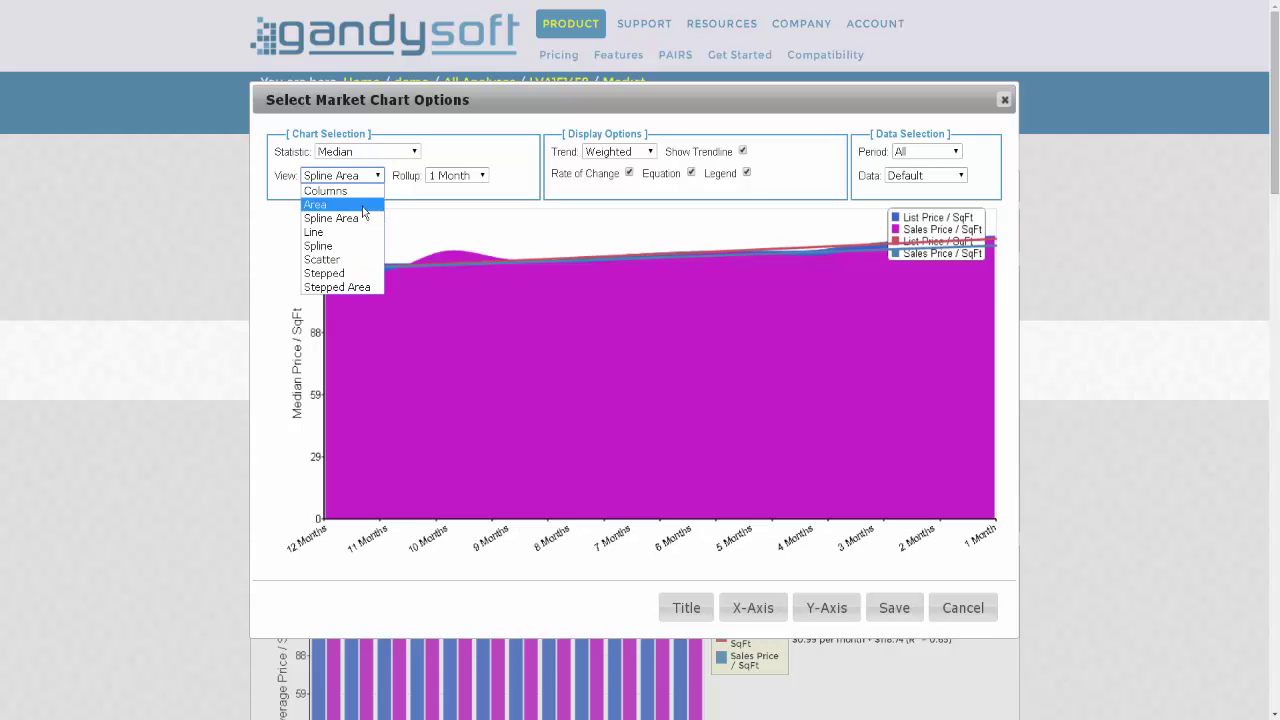
pyautogui.click(346, 245)
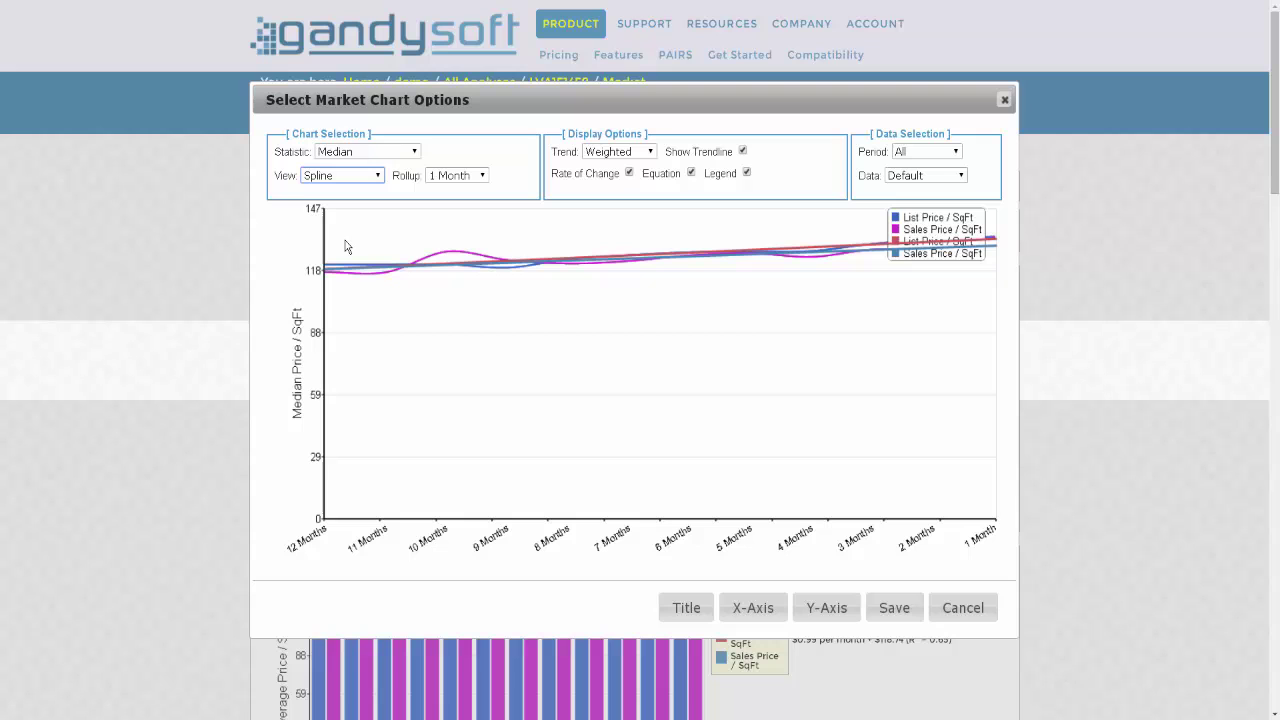
pyautogui.click(482, 176)
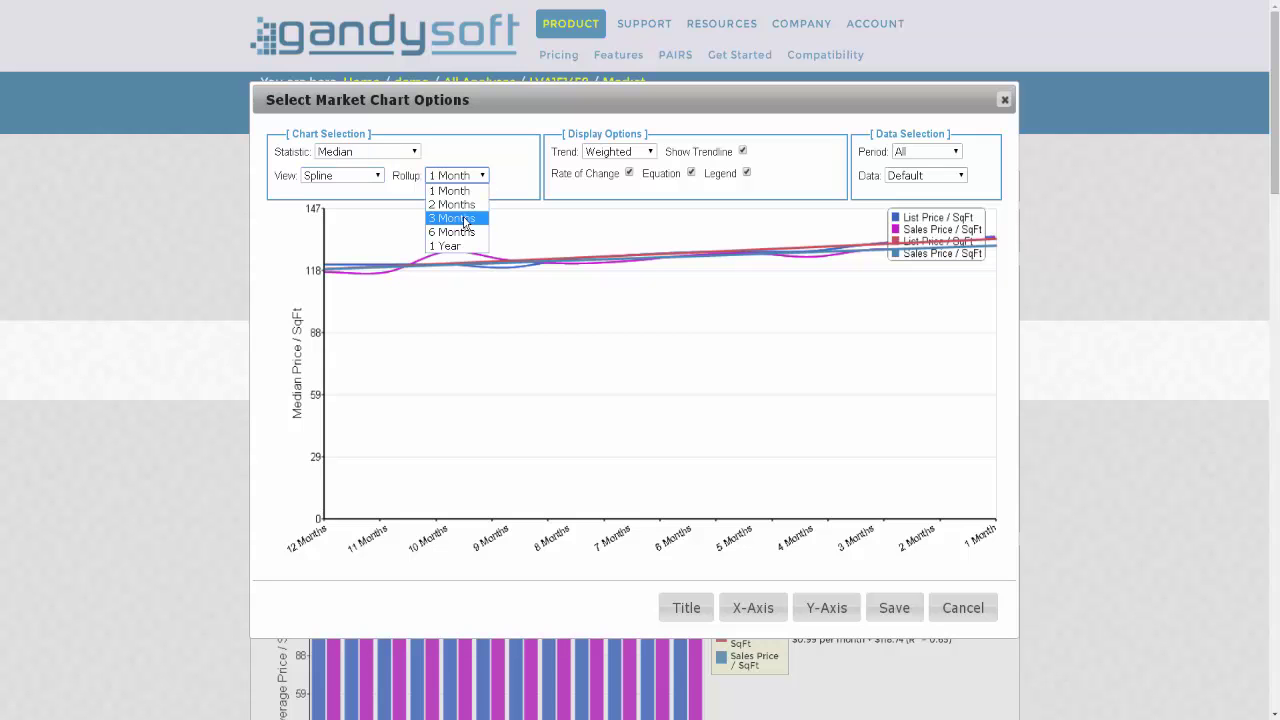
pyautogui.click(465, 219)
pyautogui.click(484, 180)
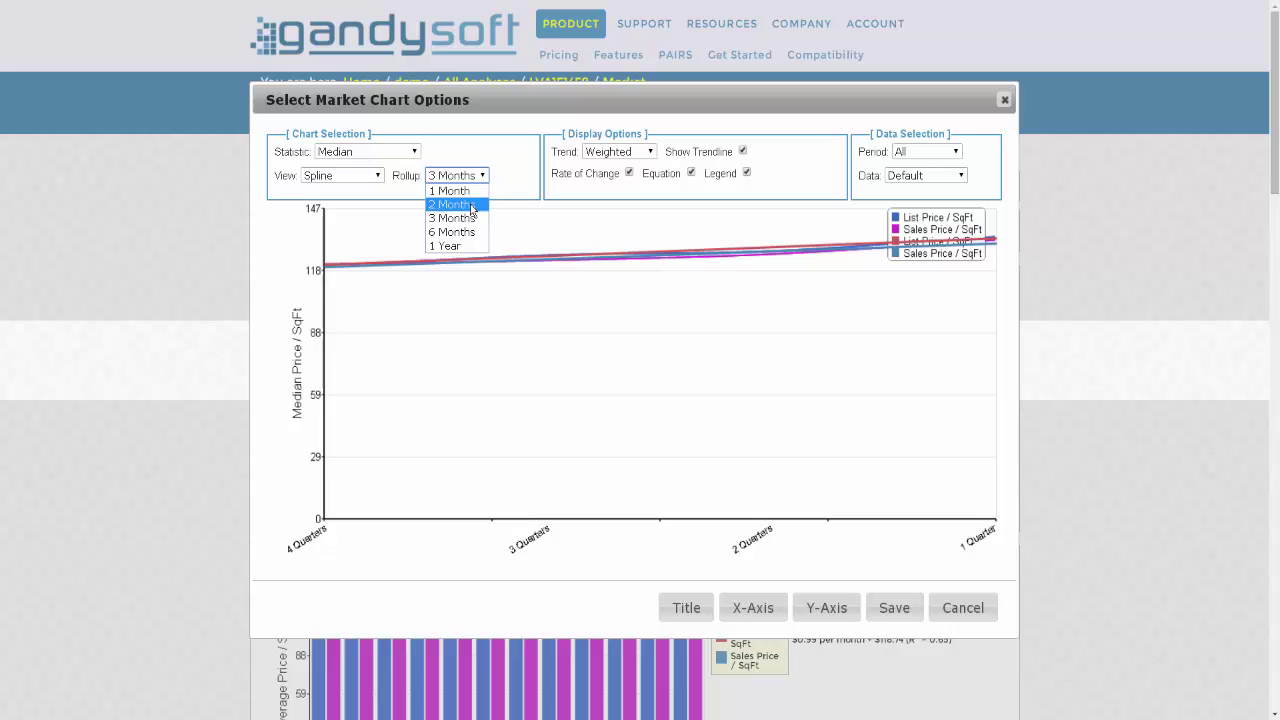
pyautogui.click(471, 205)
pyautogui.click(482, 177)
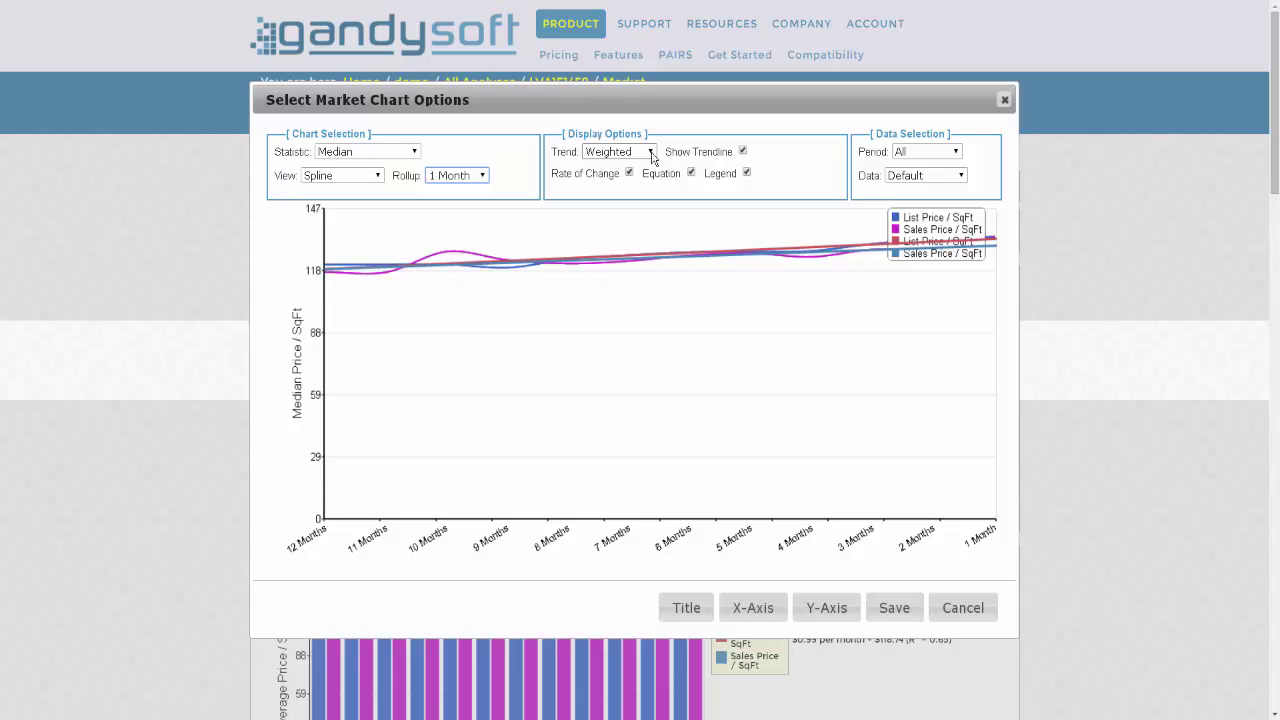
pyautogui.click(650, 153)
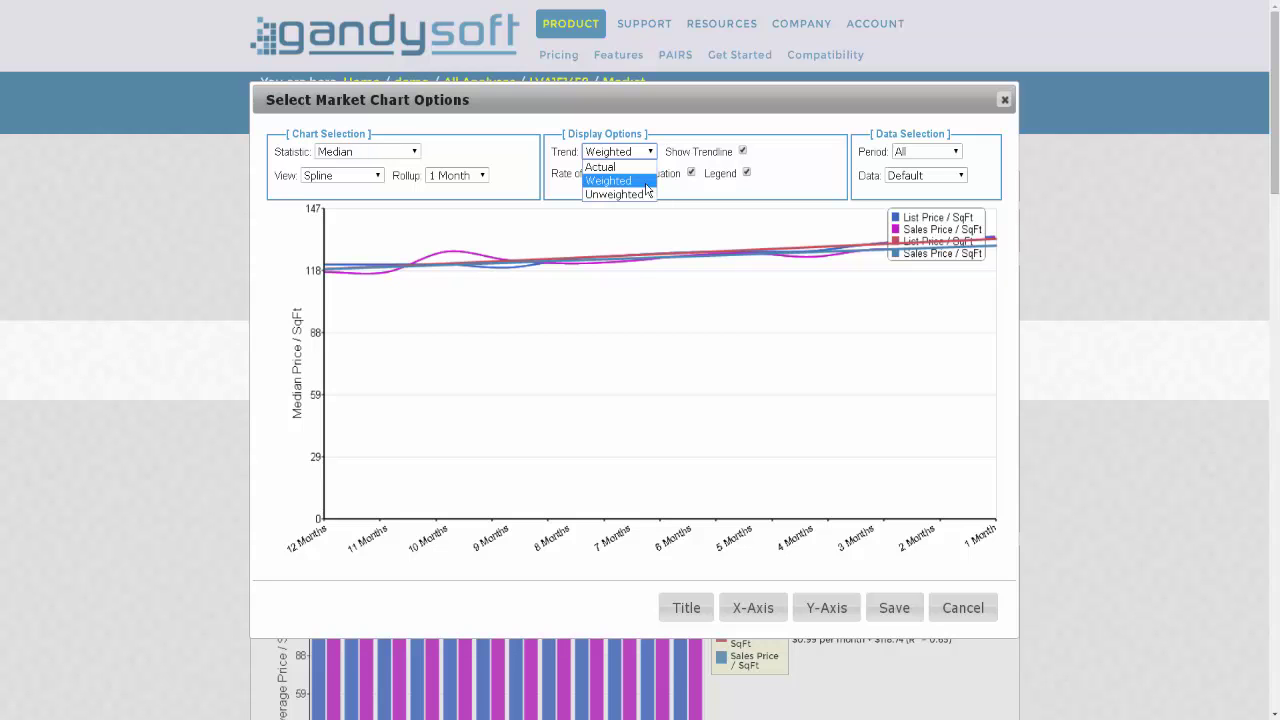
pyautogui.click(646, 184)
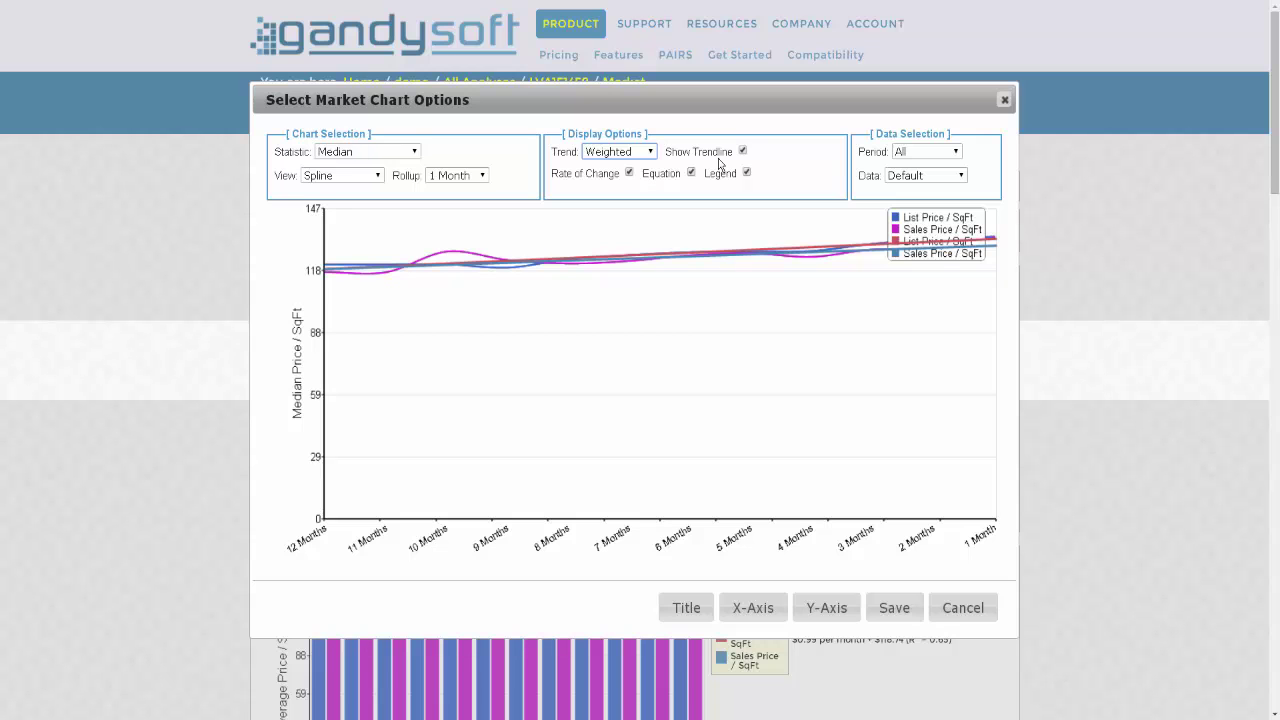
pyautogui.click(743, 152)
pyautogui.click(743, 152)
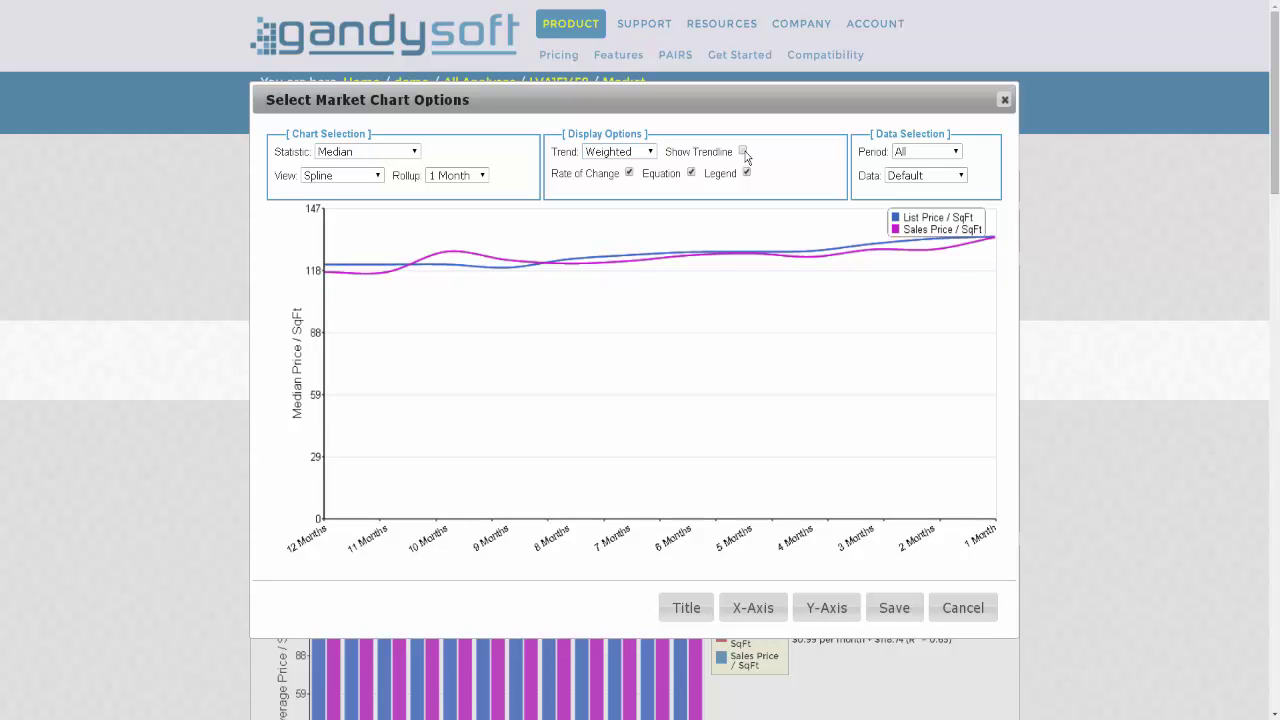
pyautogui.click(743, 152)
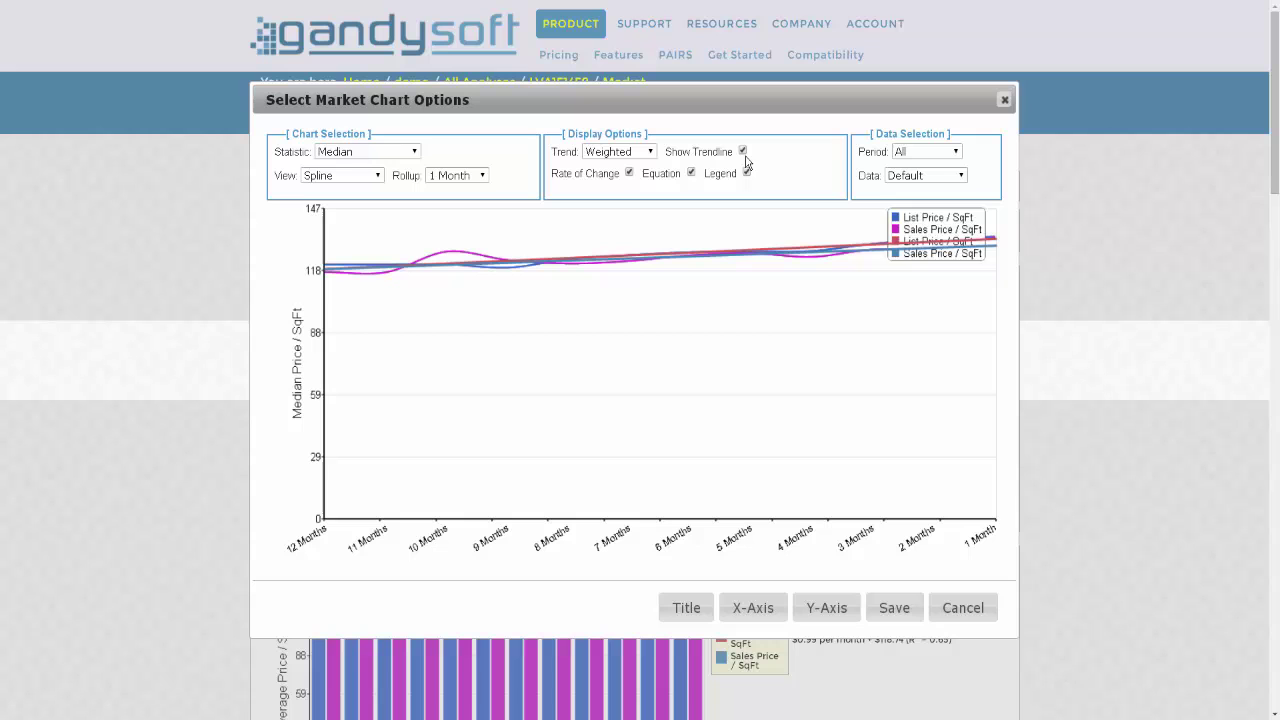
pyautogui.click(747, 173)
pyautogui.click(747, 174)
pyautogui.click(692, 174)
pyautogui.click(692, 174)
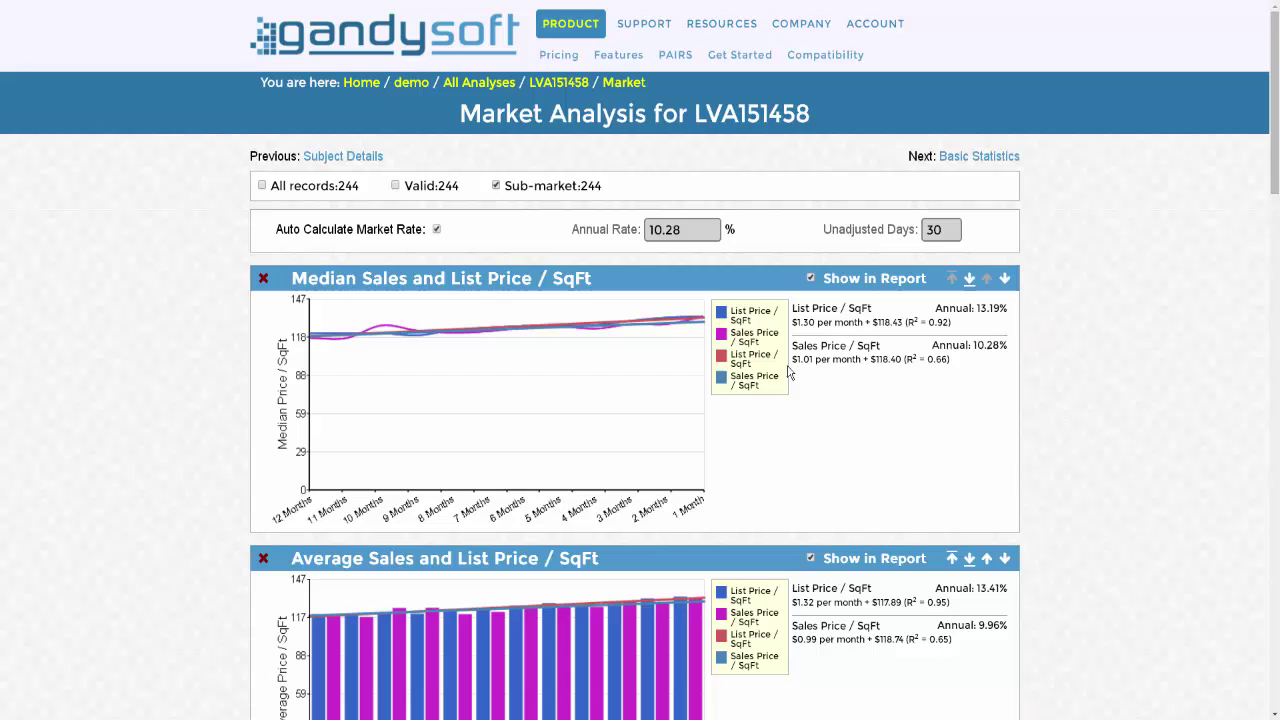
# - Uncheck Equation under Display Options for the median price per SqFt chart and save
pyautogui.click(565, 366)
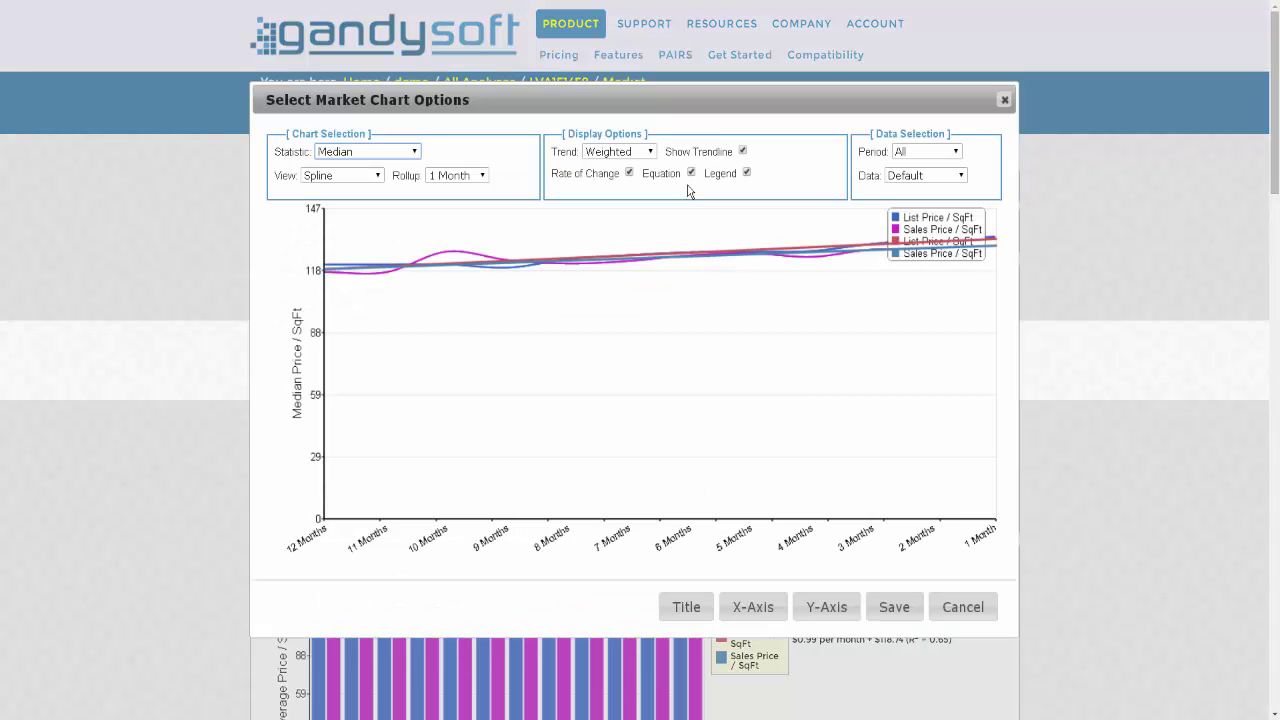
pyautogui.click(691, 173)
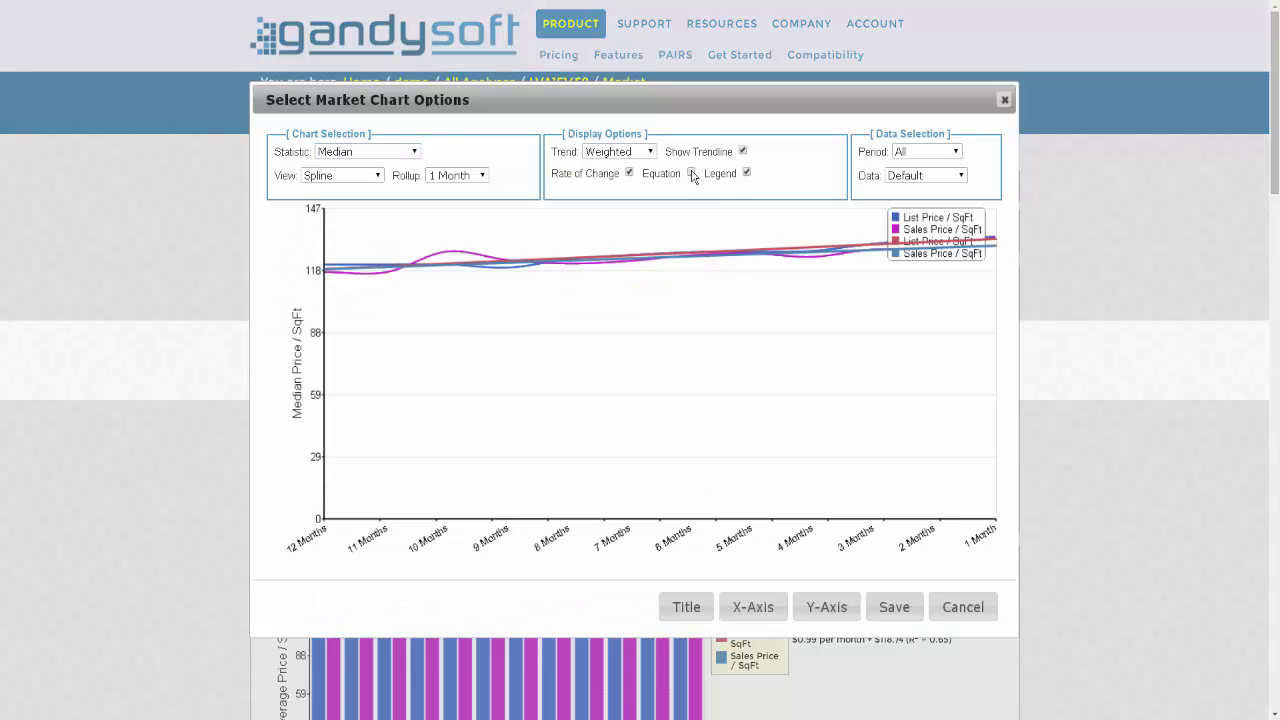
pyautogui.click(893, 607)
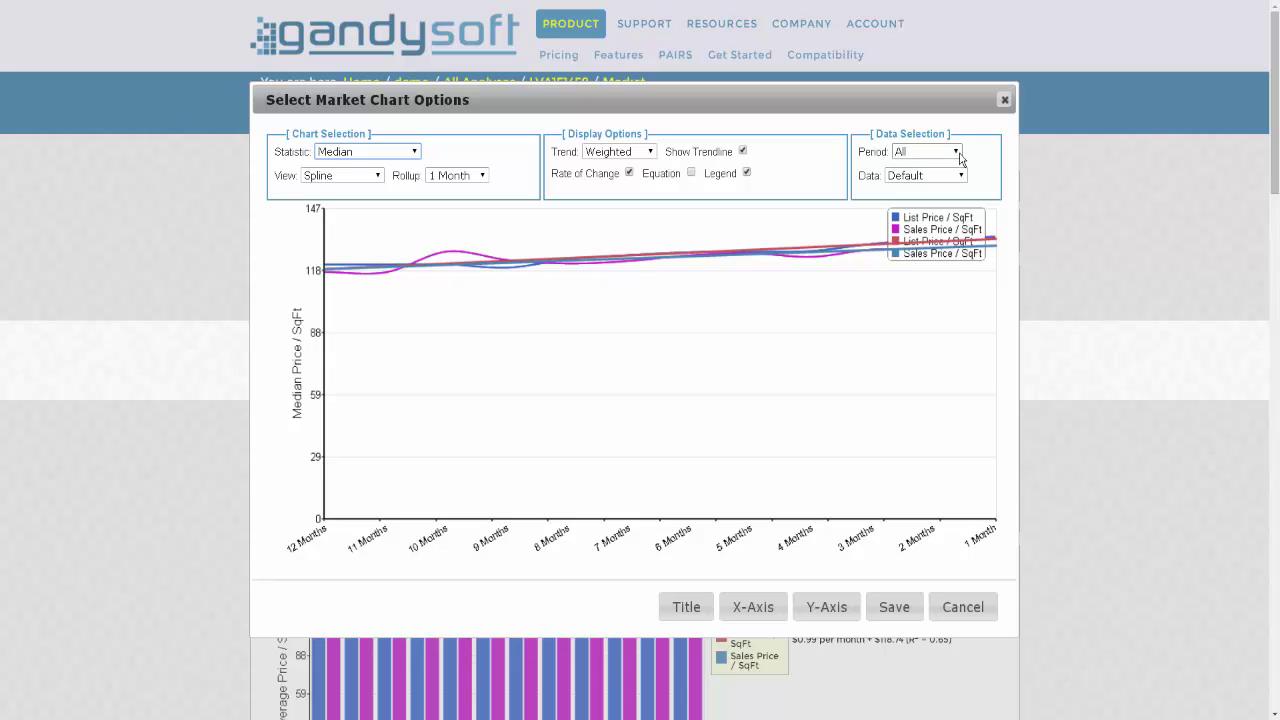
# - Change the median chart's Period to 1 Year, then to 3 Months, and save
pyautogui.click(957, 153)
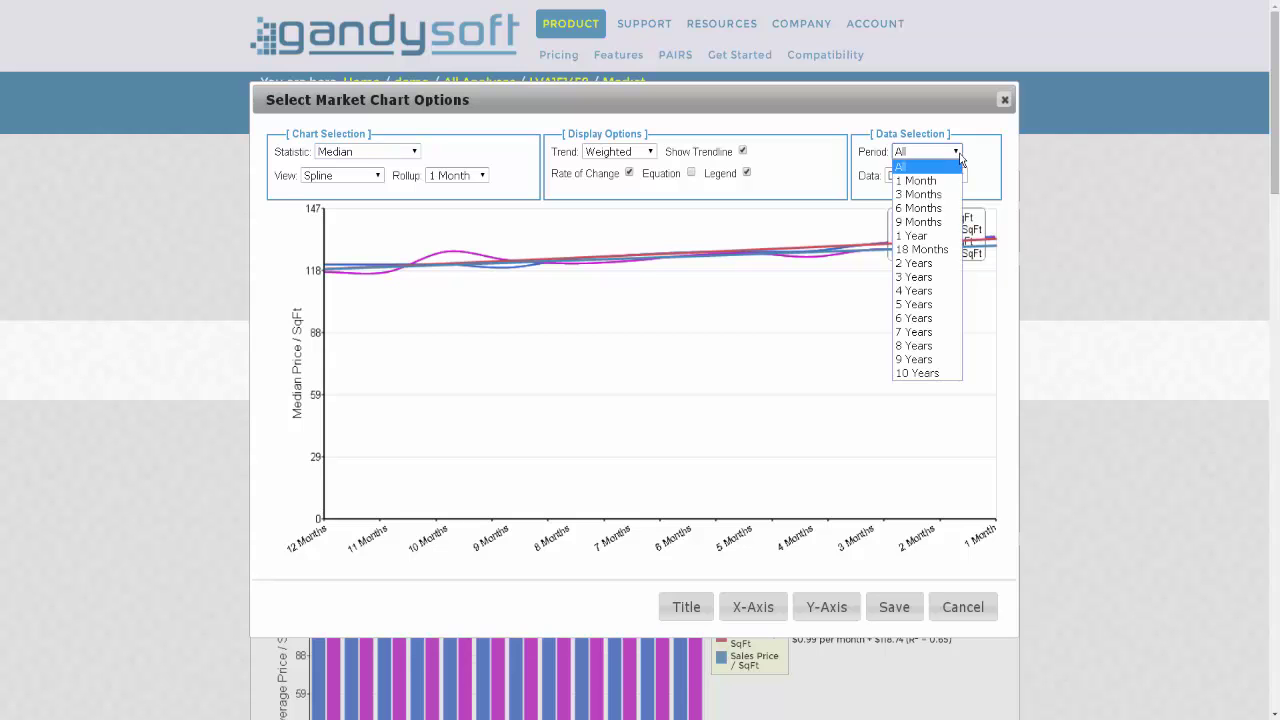
pyautogui.click(915, 236)
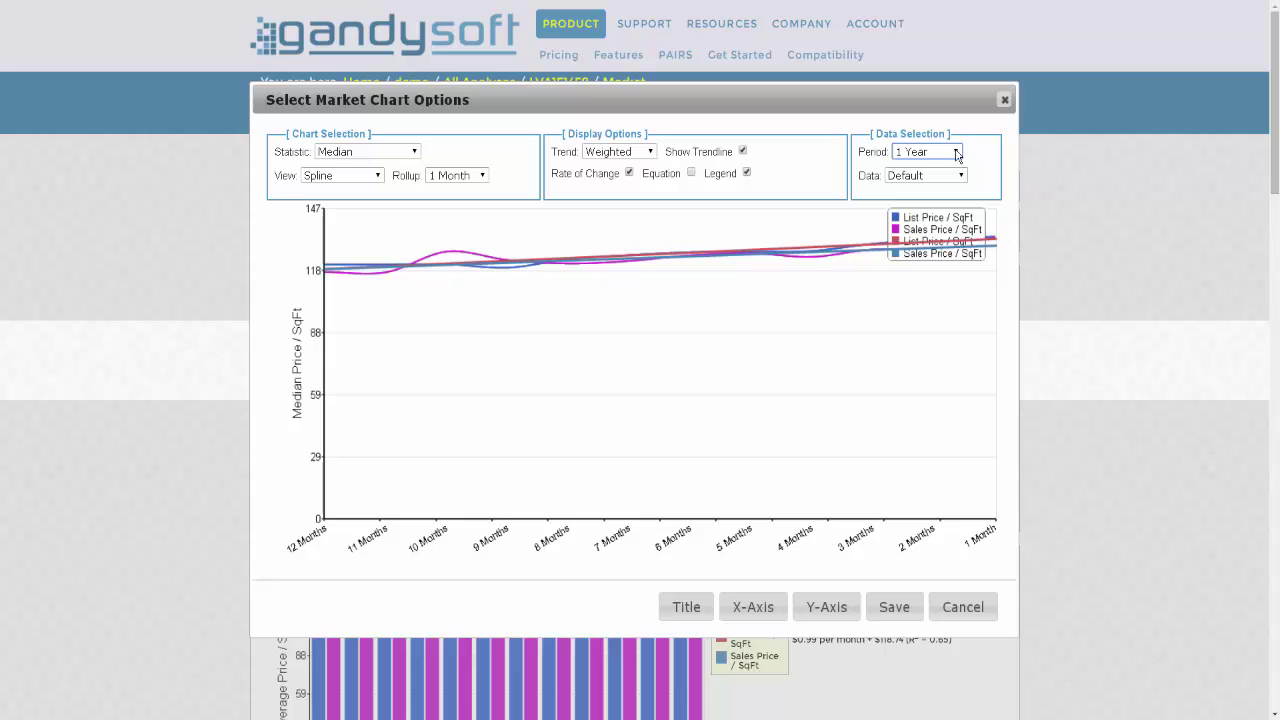
pyautogui.click(957, 155)
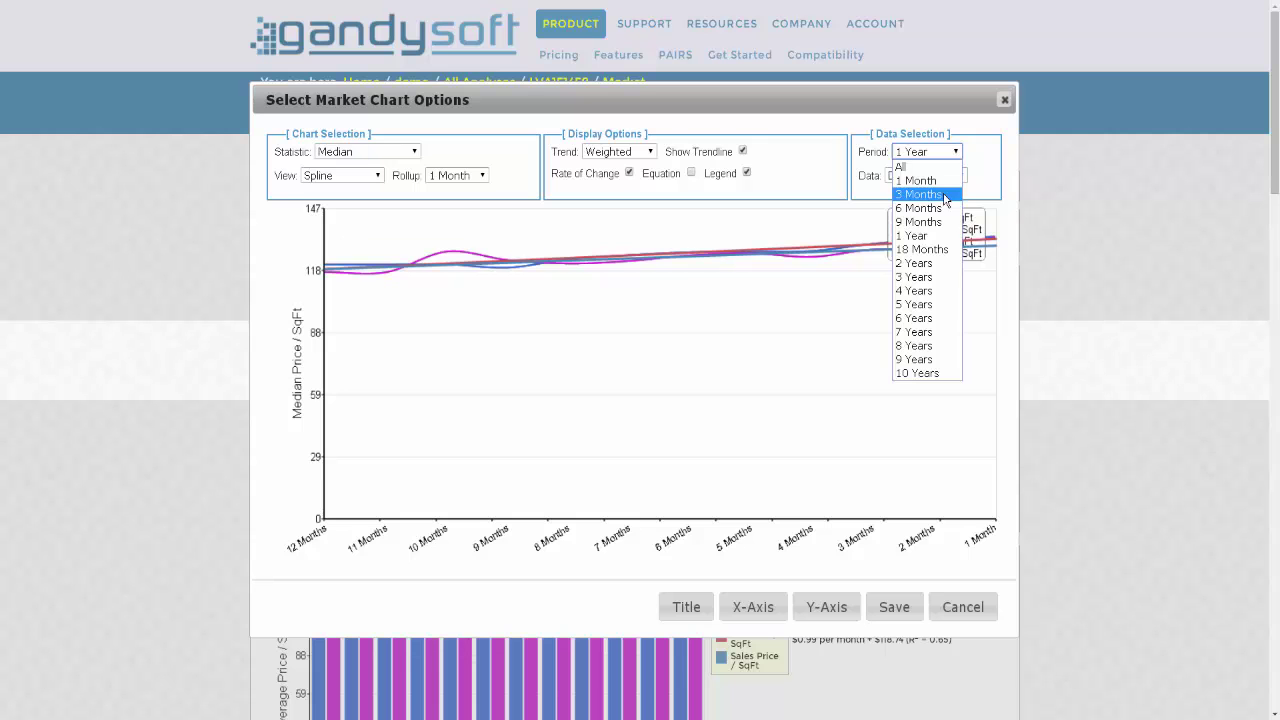
pyautogui.click(945, 195)
pyautogui.click(877, 600)
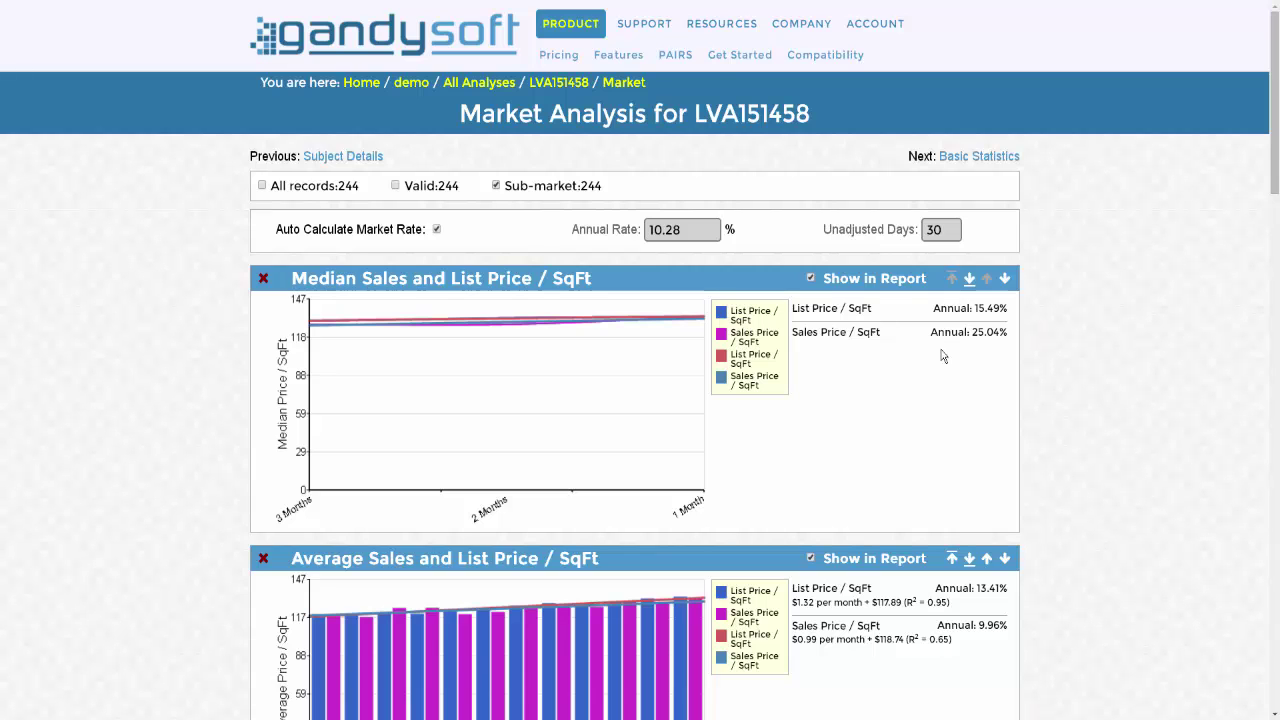
pyautogui.click(588, 356)
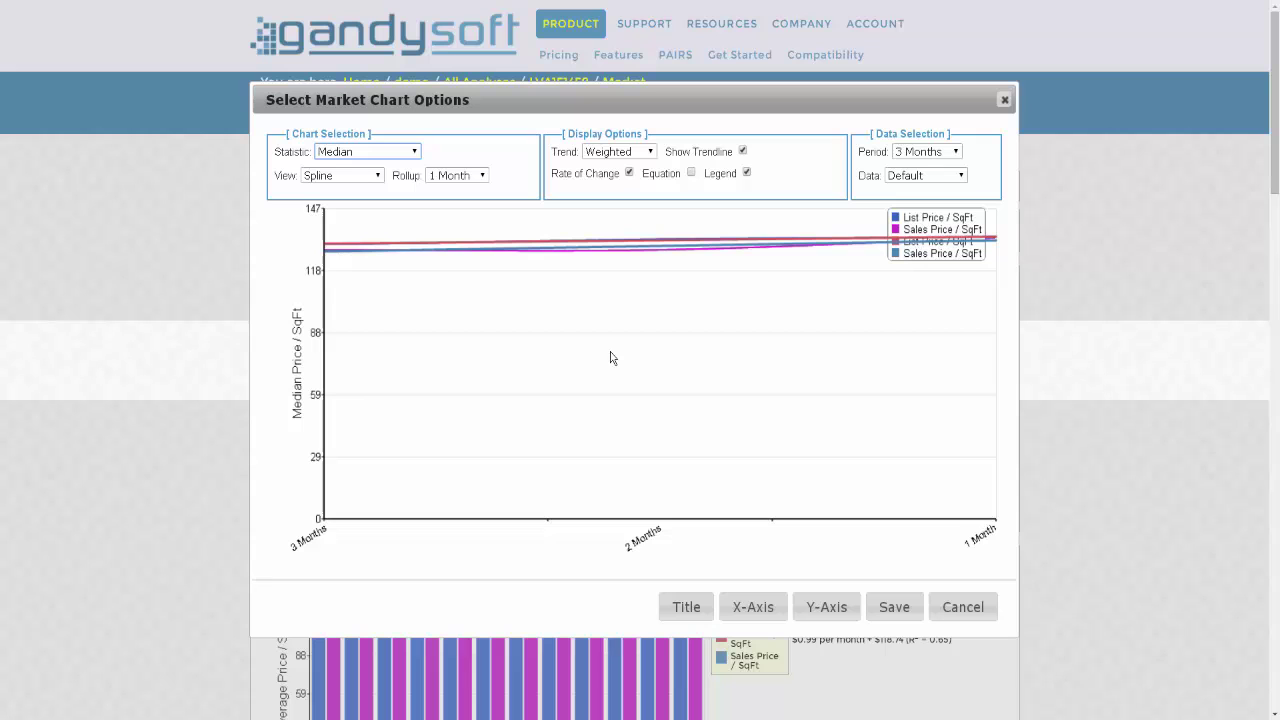
# - Set the median chart's Period back to 1 Year and its Data to Valid Records
pyautogui.click(935, 151)
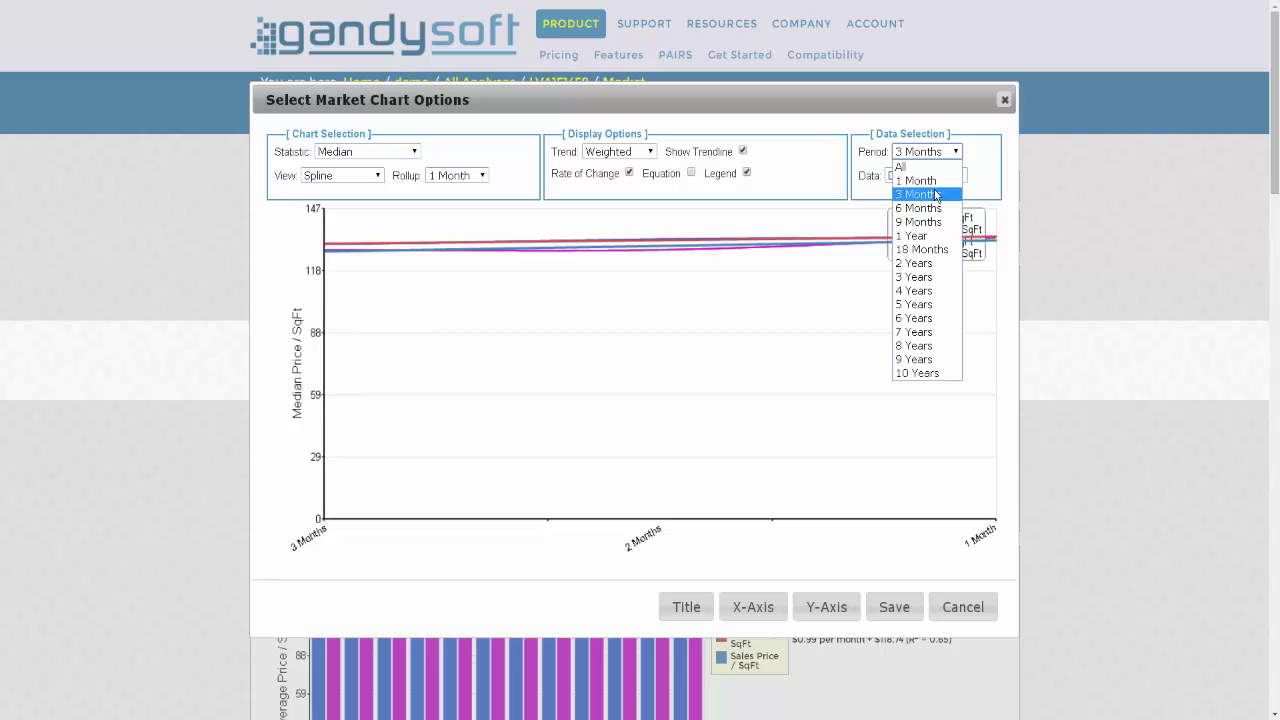
pyautogui.click(912, 235)
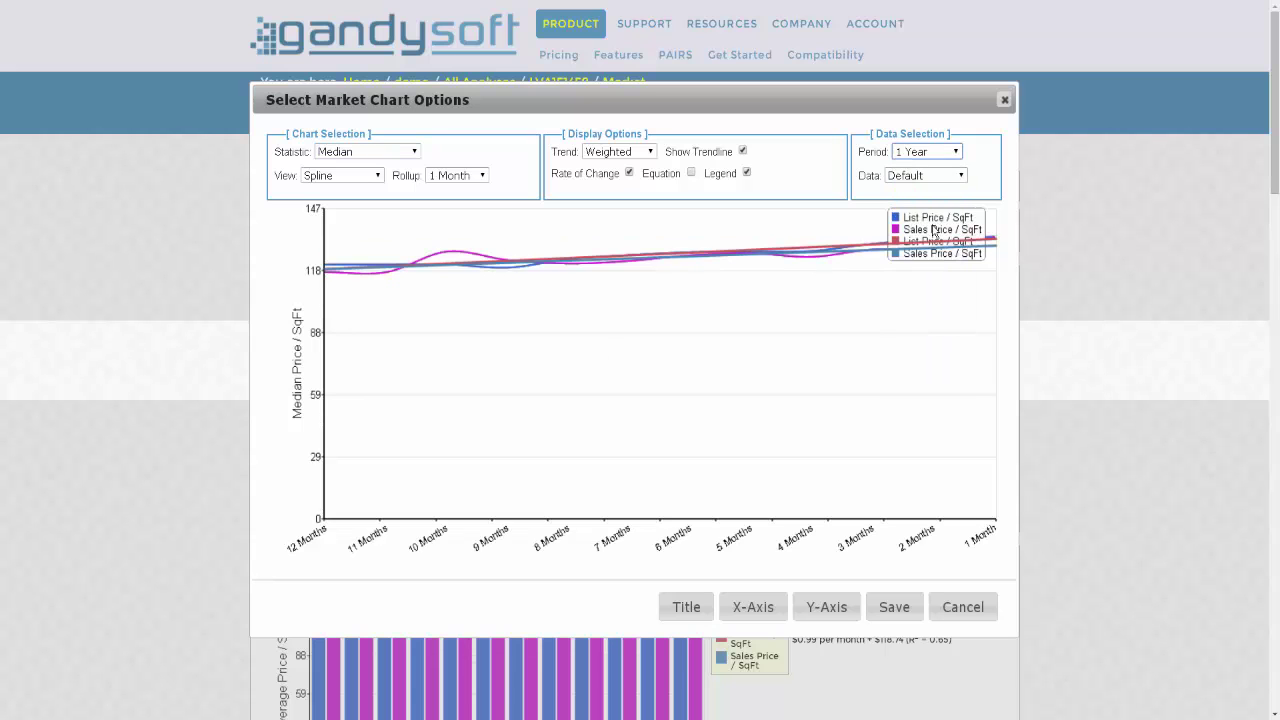
pyautogui.click(963, 178)
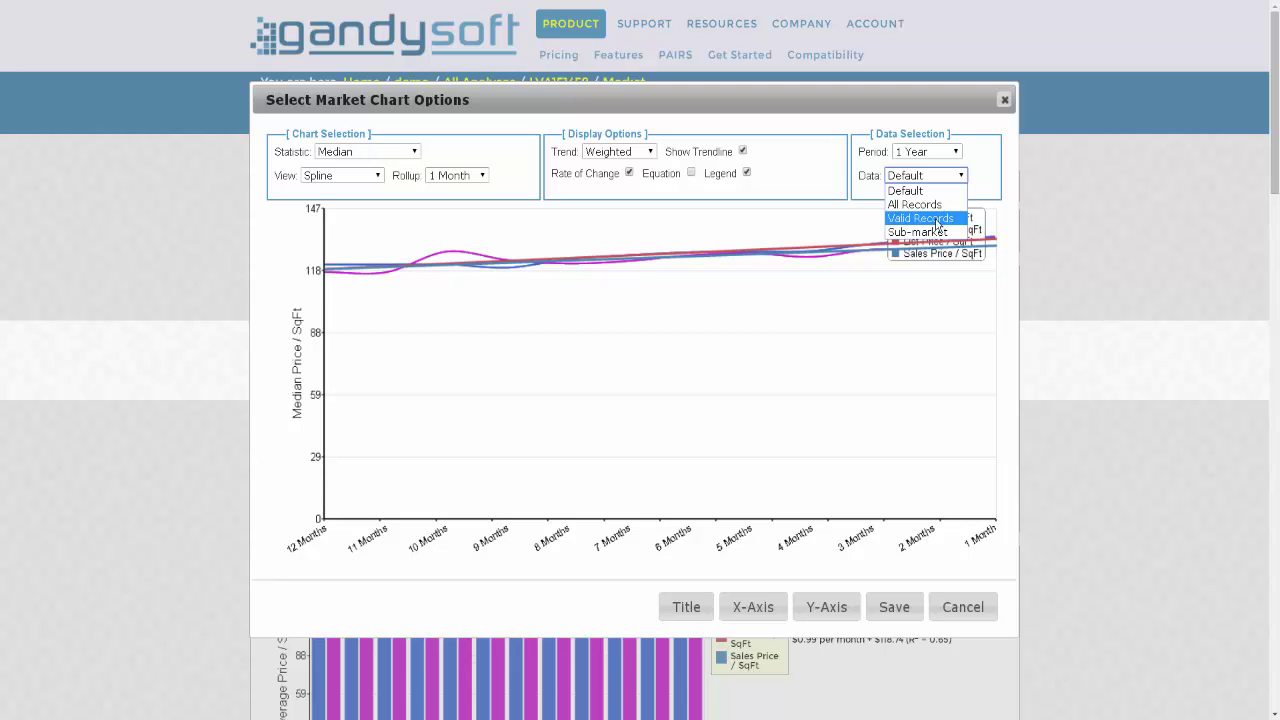
pyautogui.click(938, 219)
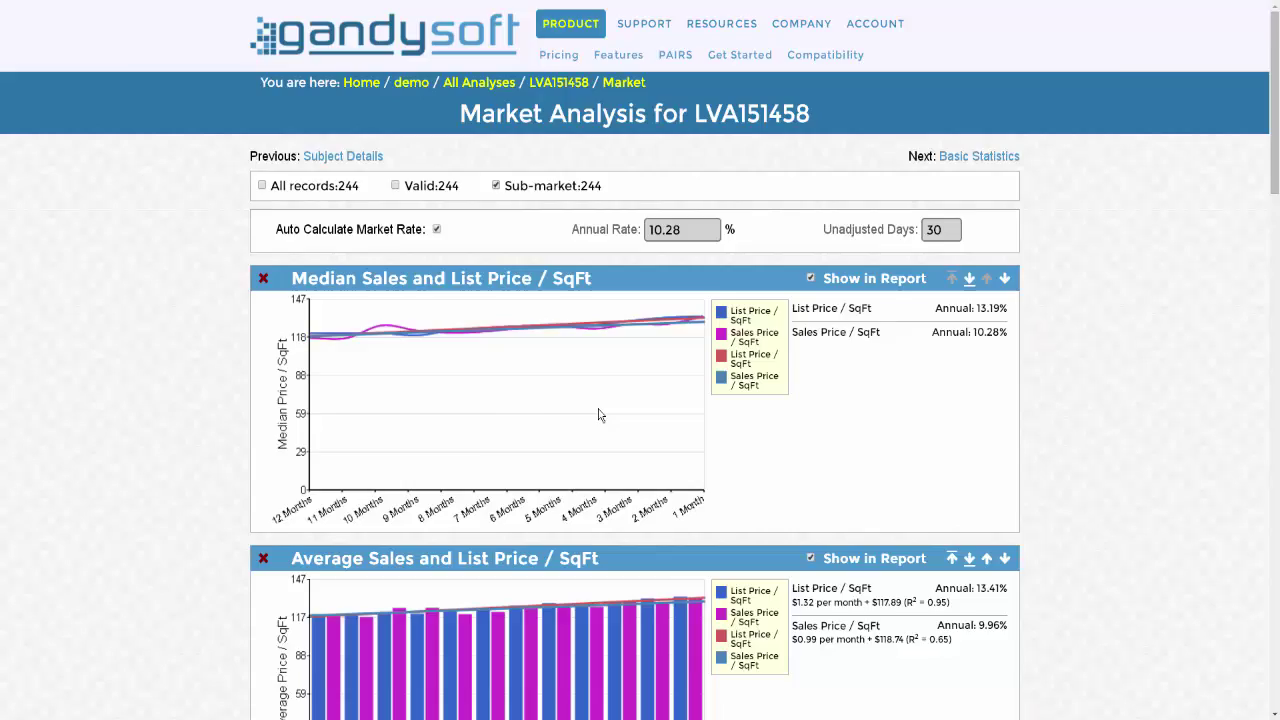
# - Turn off Auto Calculate Market Rate, then set Annual Rate to 10 and Unadjusted Days to 90
pyautogui.scroll(-3, 867, 253)
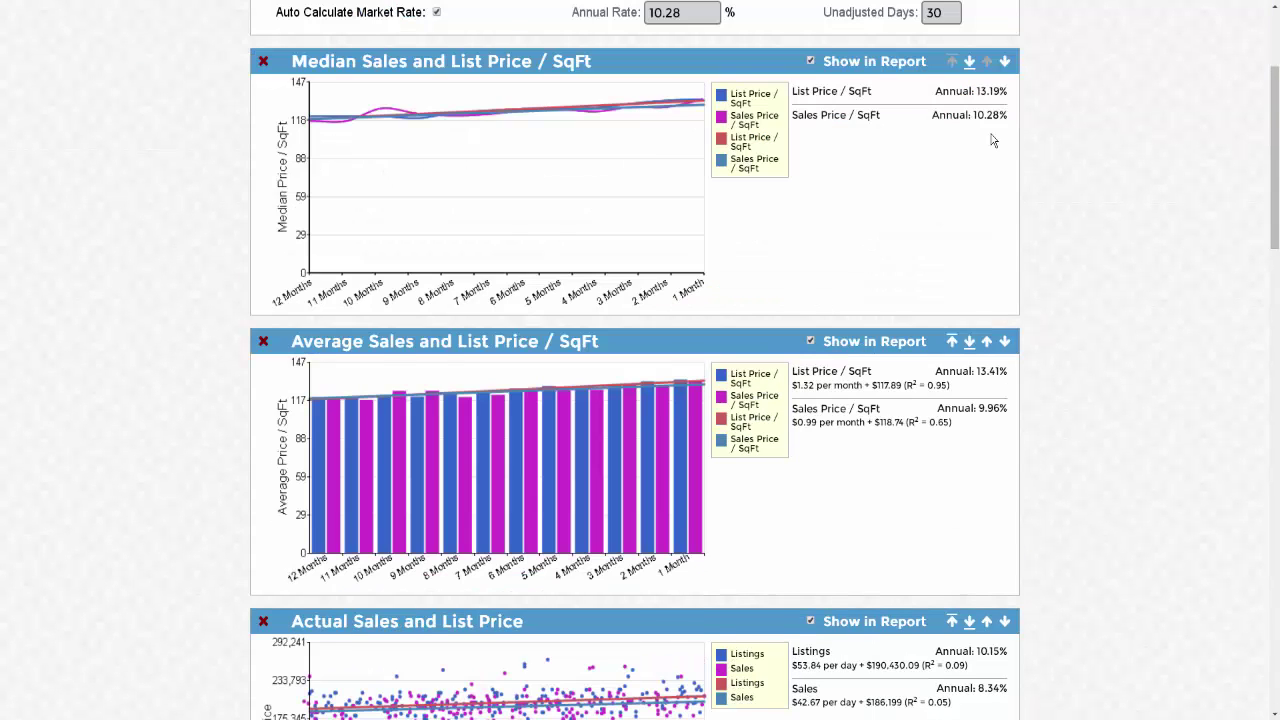
pyautogui.scroll(3, 576, 331)
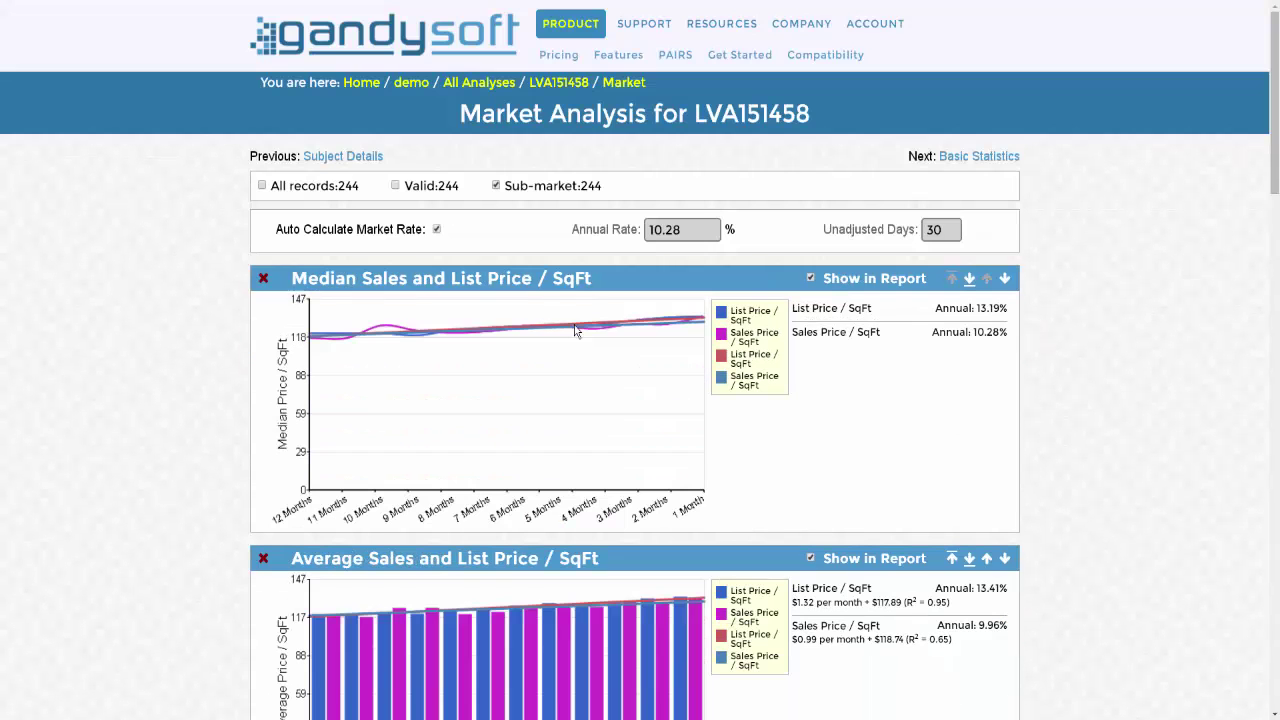
pyautogui.click(437, 229)
pyautogui.click(633, 236)
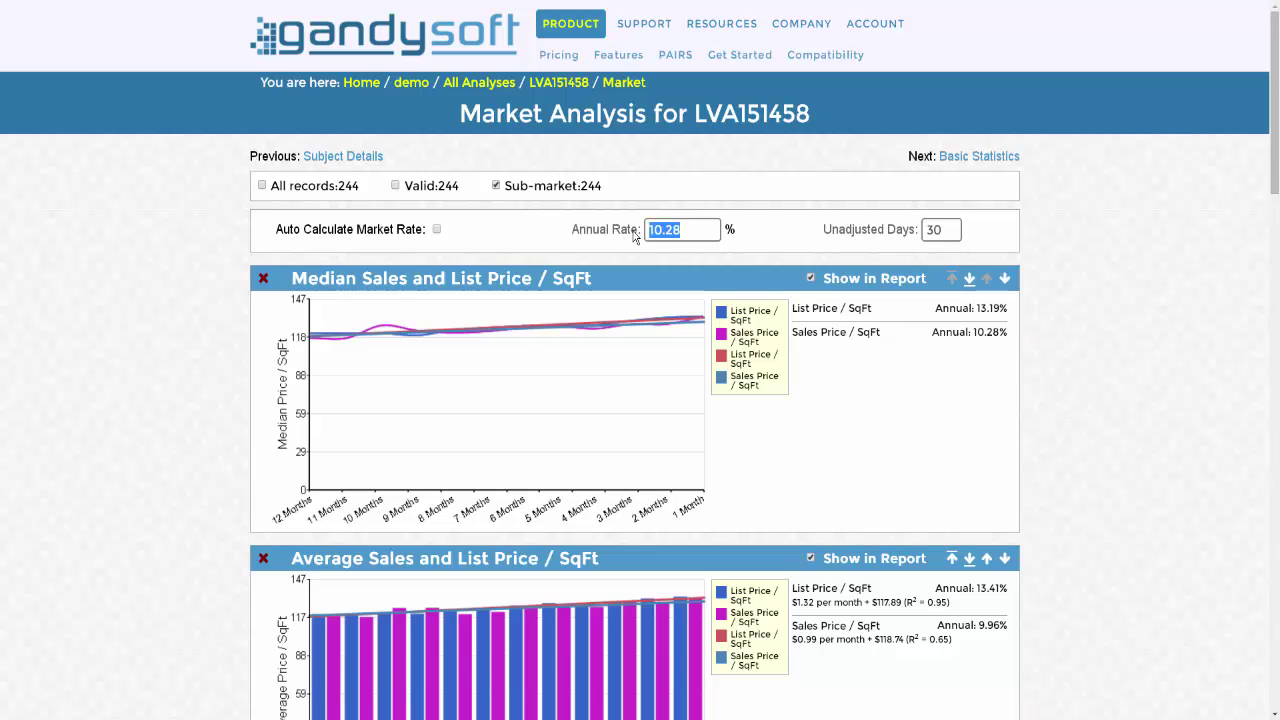
pyautogui.write('10')
pyautogui.doubleClick(947, 230)
pyautogui.write('90')
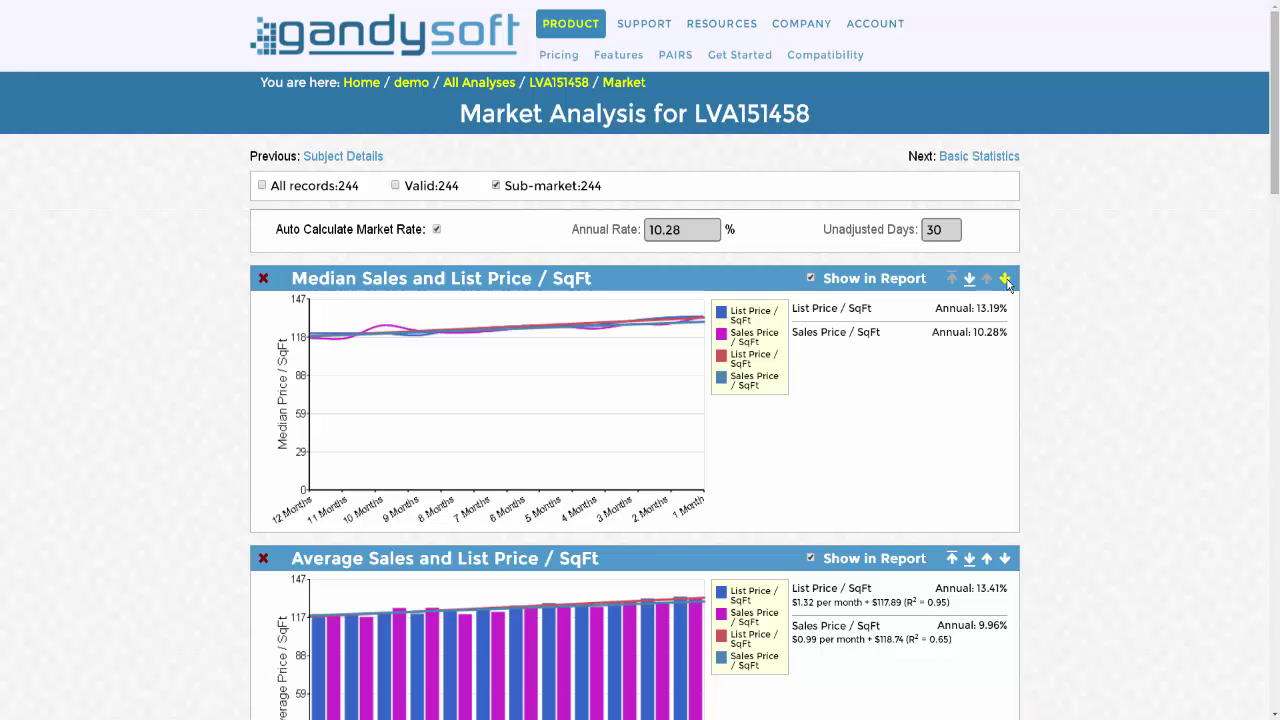
# - Move Median below Average and Actual Sales and List Price to the top, then exclude Actual Sales and List Price from the report
pyautogui.click(1005, 279)
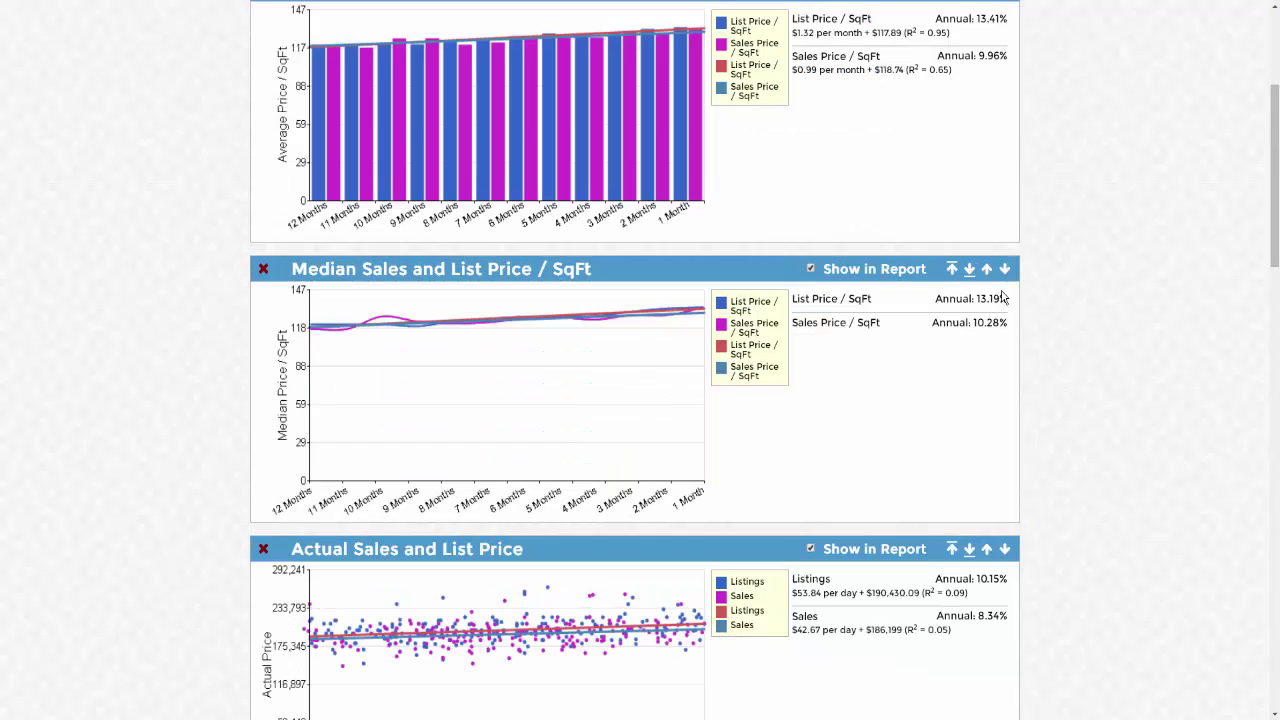
pyautogui.click(952, 549)
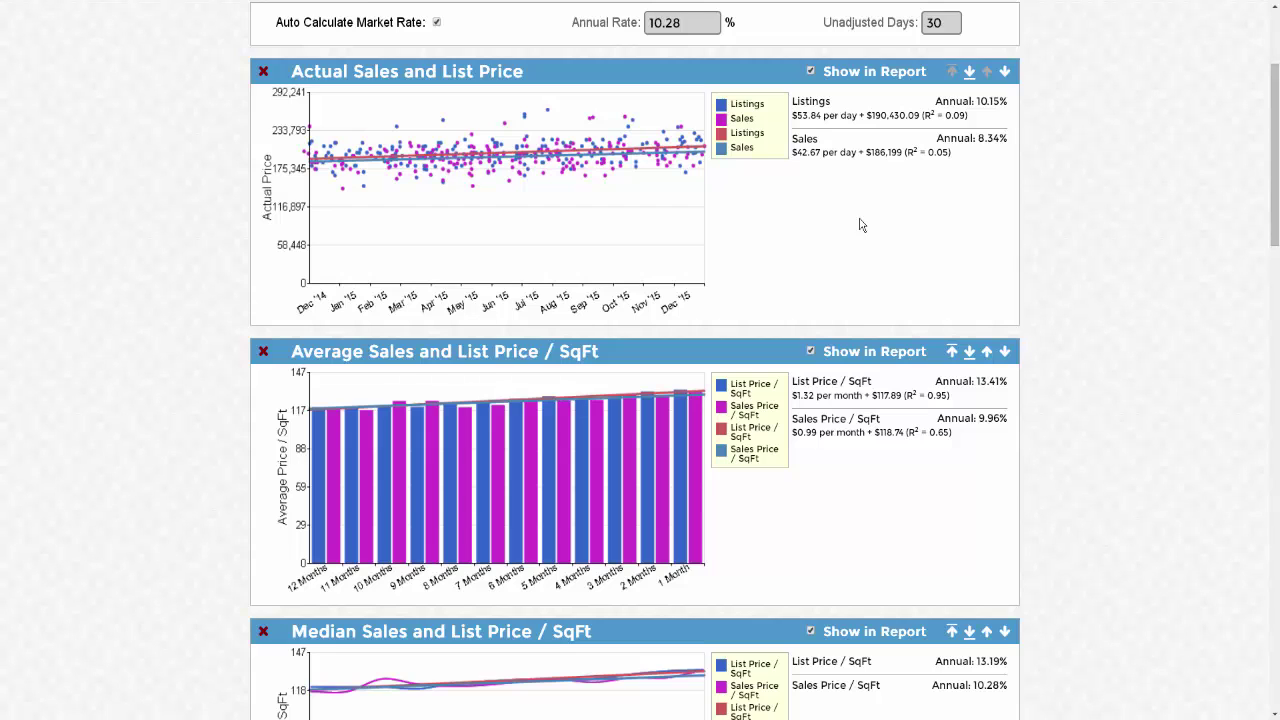
pyautogui.click(811, 72)
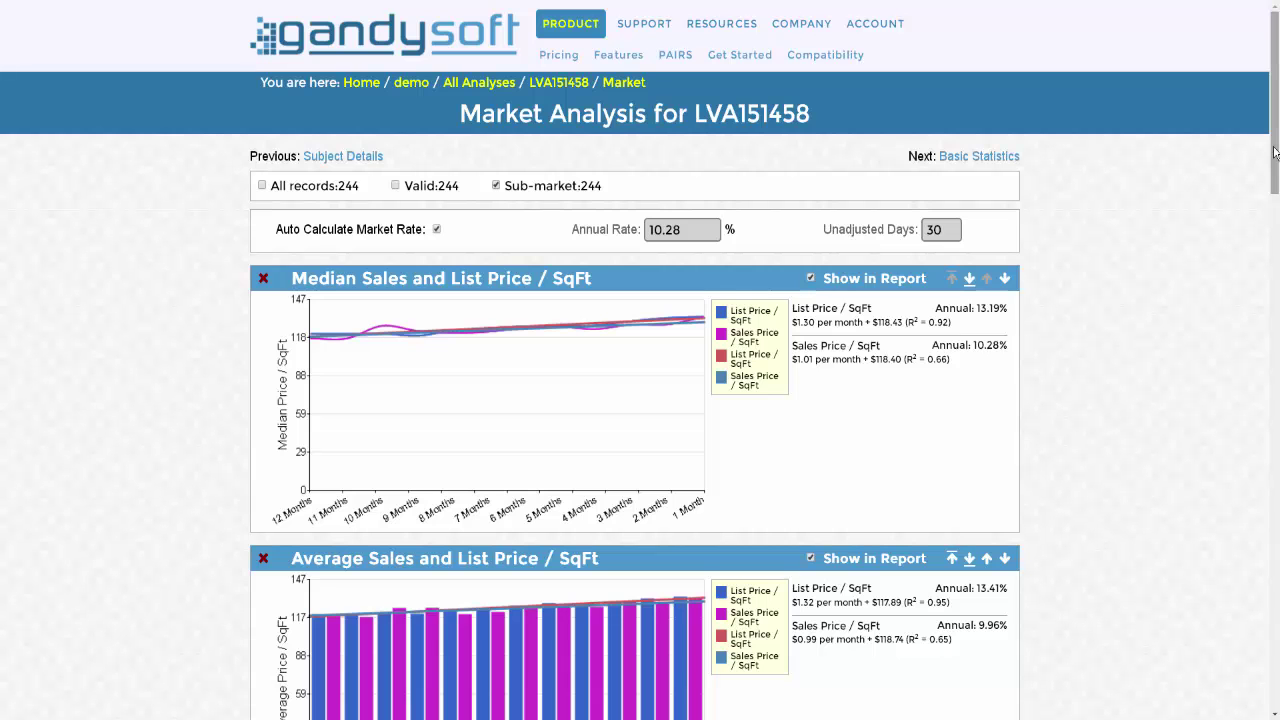
# - Add the Sale Price / SqFt to Livable Area chart from the Add a Chart list
pyautogui.moveTo(1274, 152); pyautogui.dragTo(1263, 652)
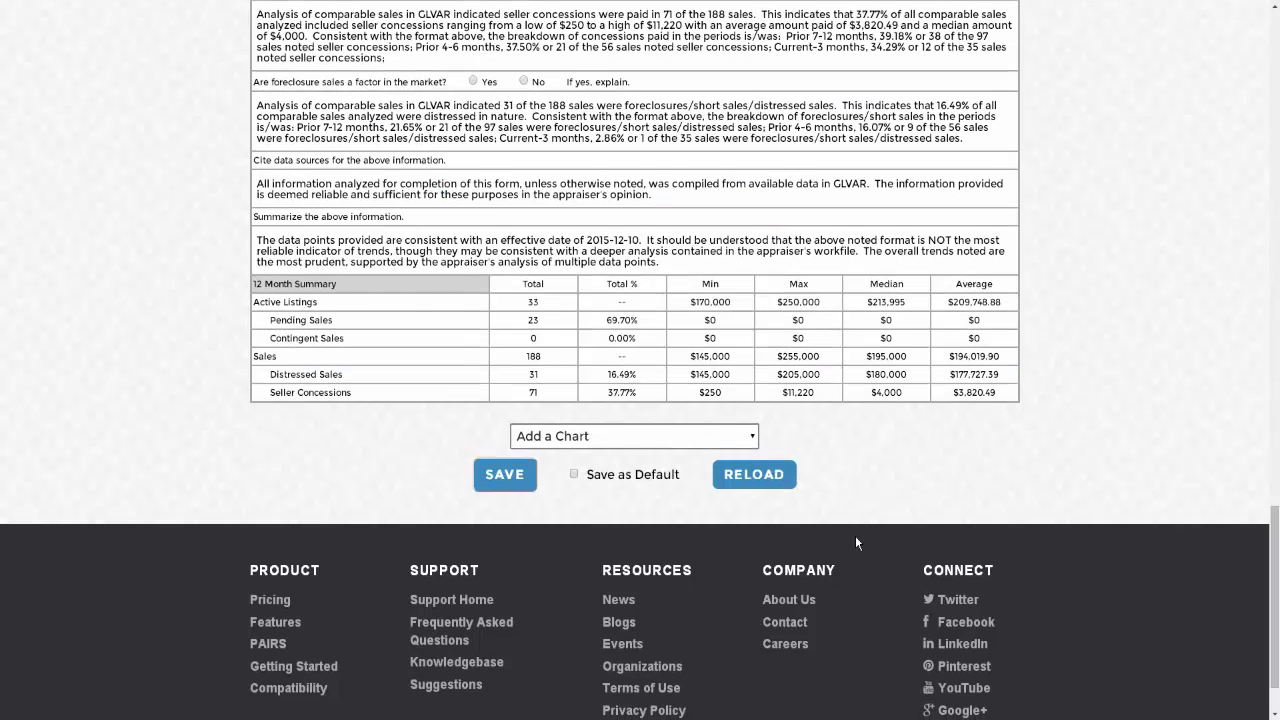
pyautogui.click(753, 440)
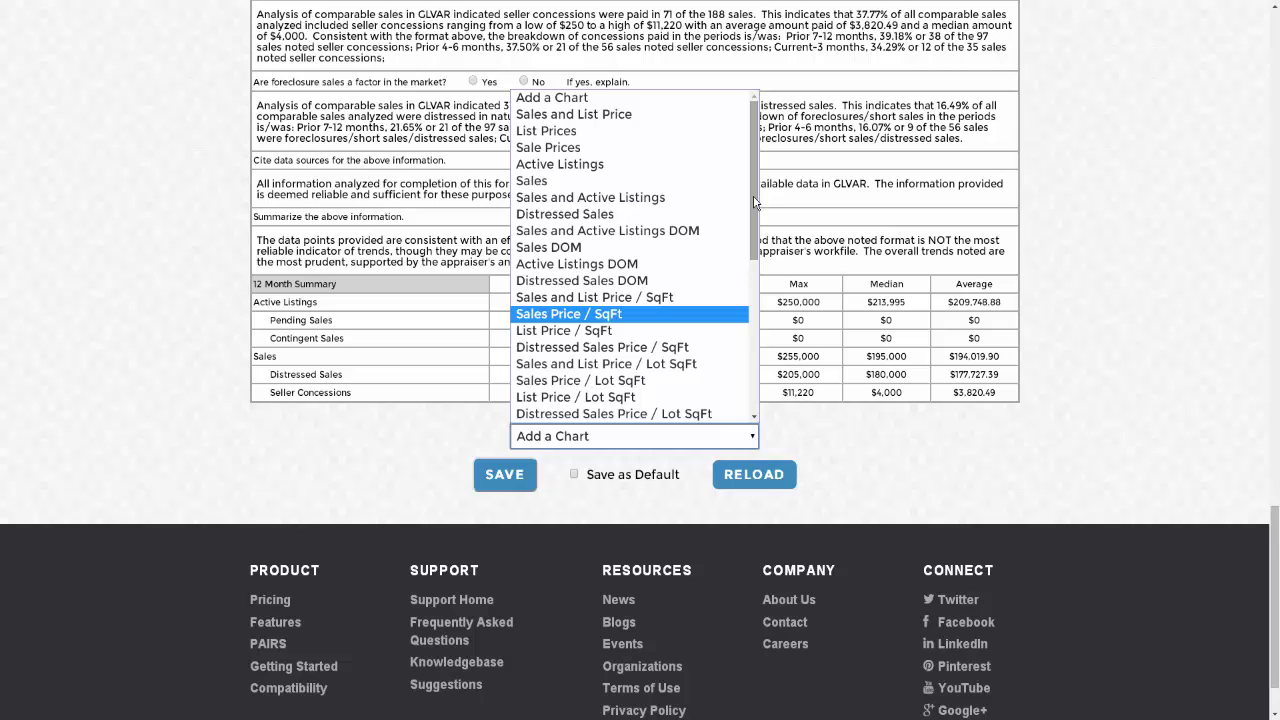
pyautogui.moveTo(755, 203); pyautogui.dragTo(756, 353)
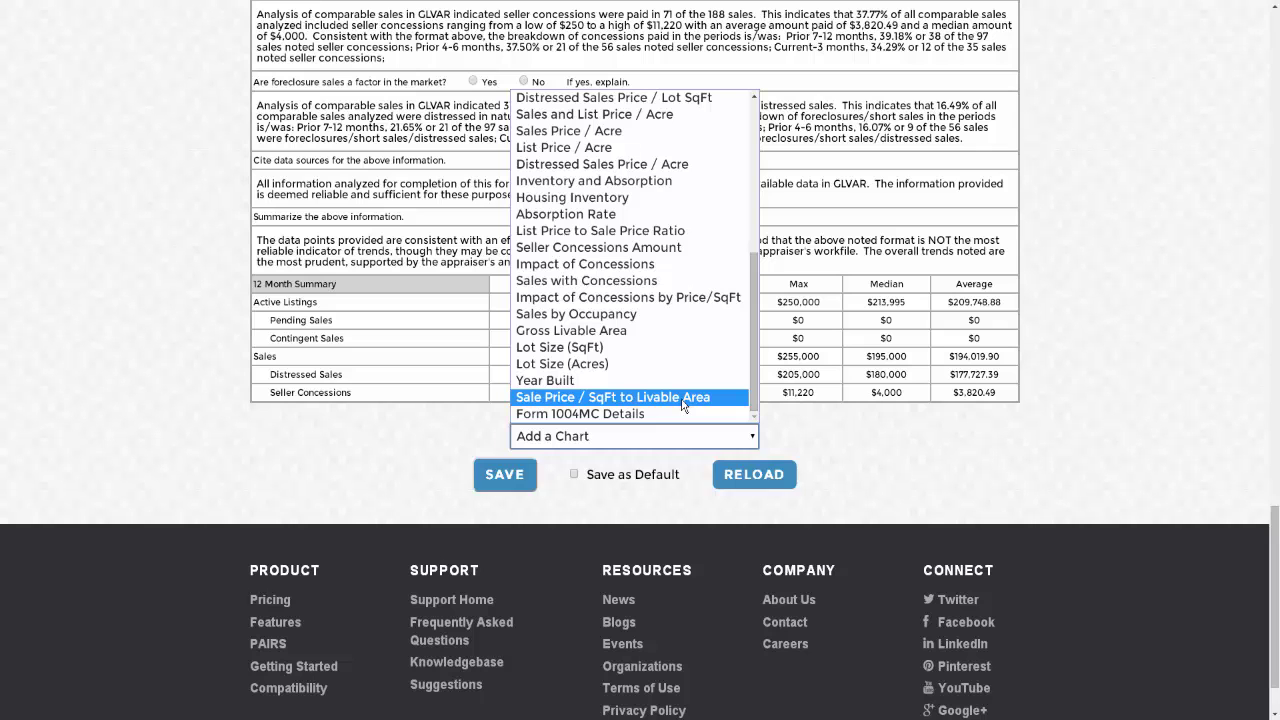
pyautogui.click(683, 398)
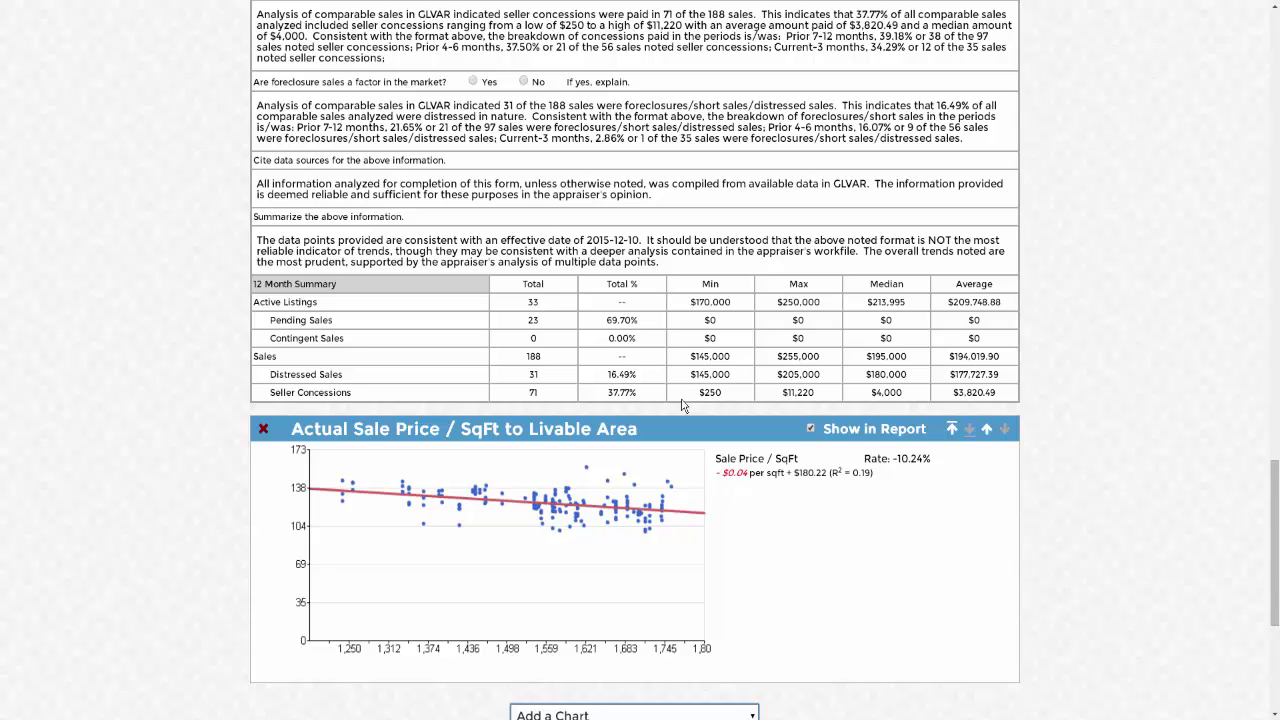
pyautogui.scroll(-3, 683, 405)
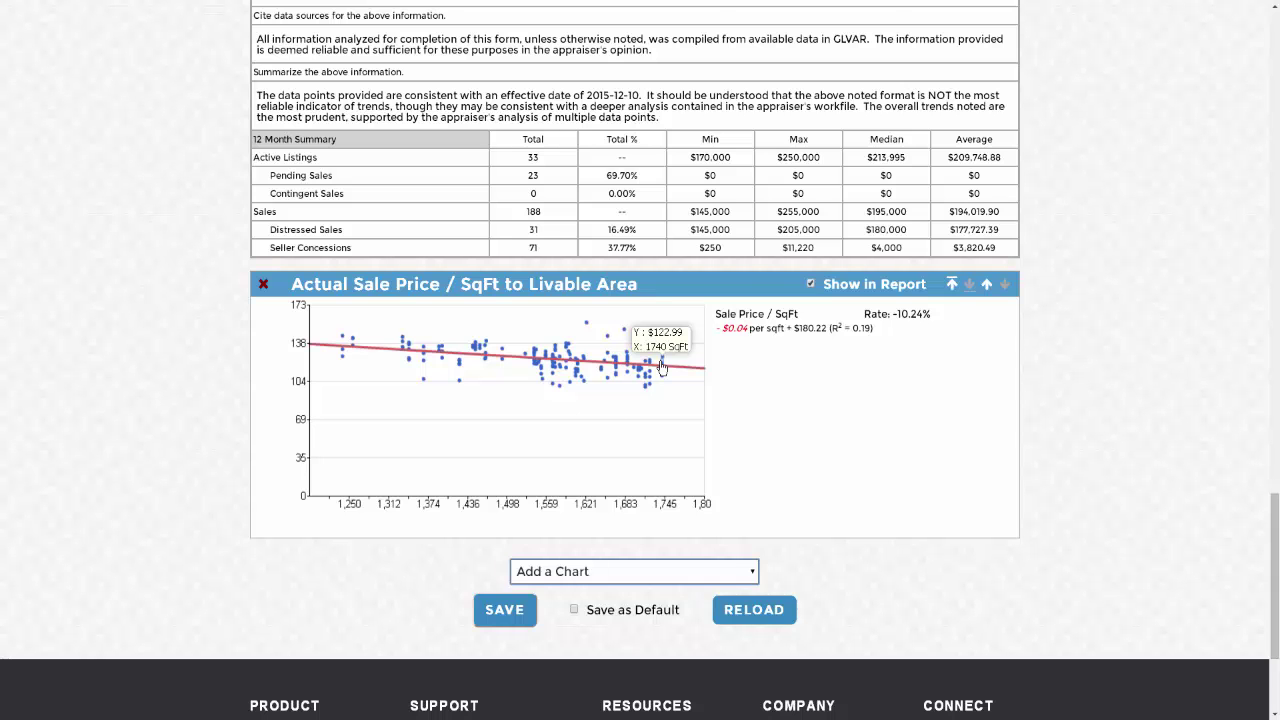
# - Check Save as Default below the charts and save the current chart arrangement
pyautogui.scroll(4, 661, 369)
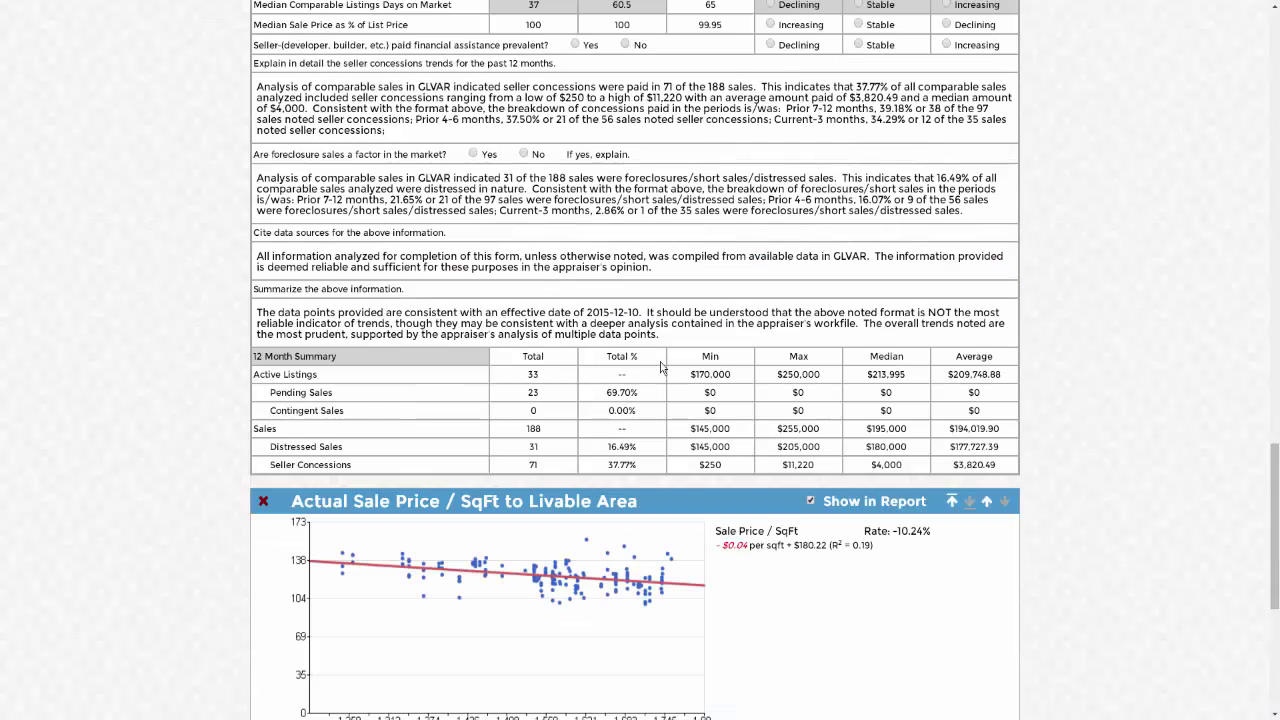
pyautogui.scroll(8, 661, 369)
pyautogui.scroll(-5, 661, 368)
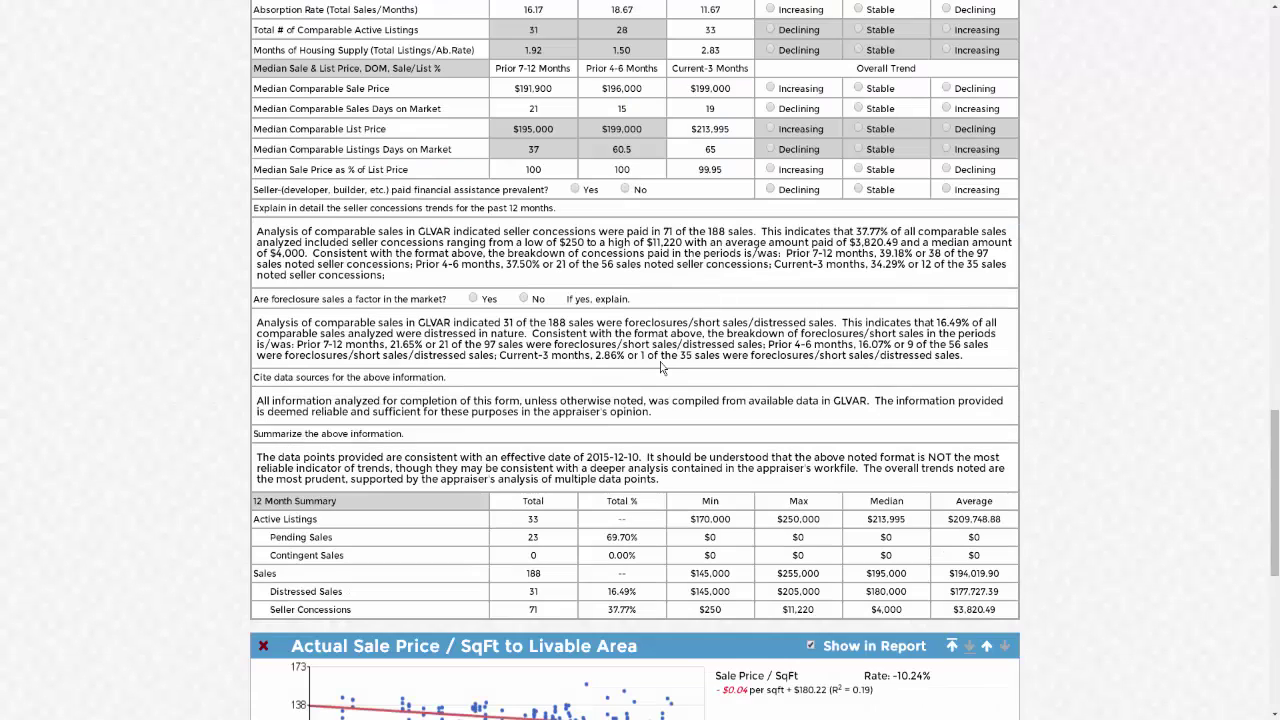
pyautogui.scroll(-8, 660, 368)
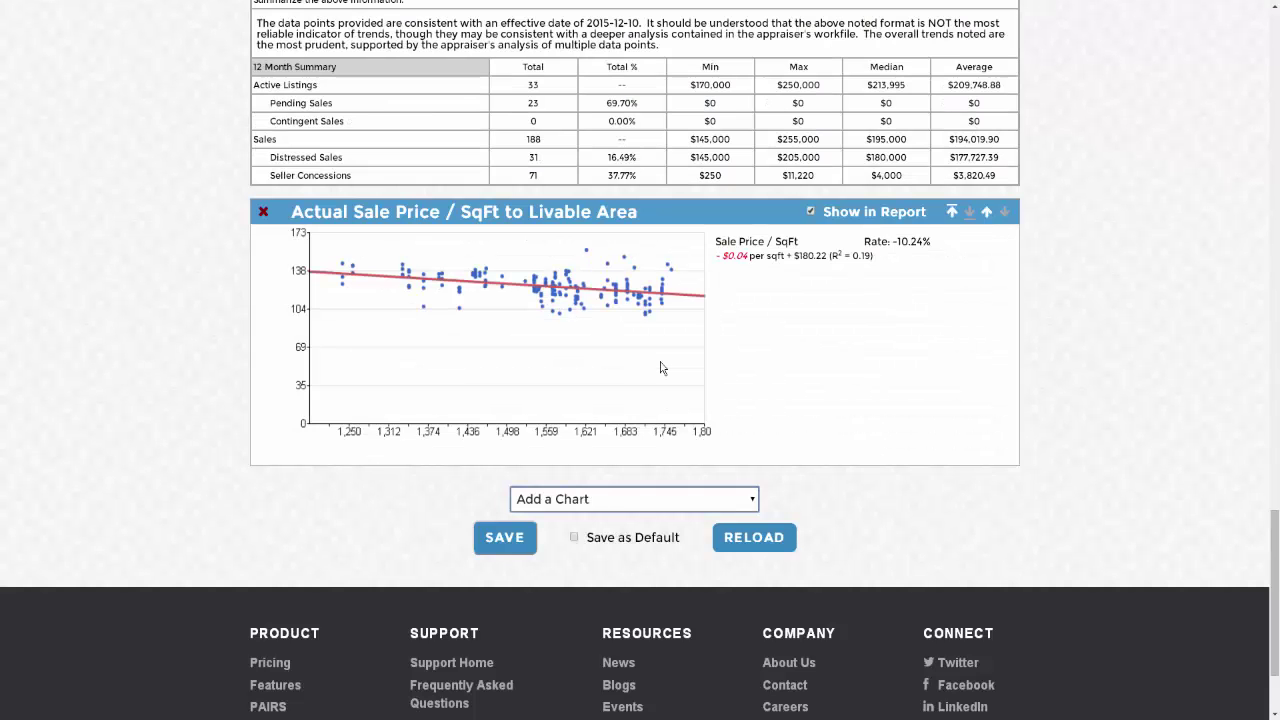
pyautogui.scroll(-3, 661, 369)
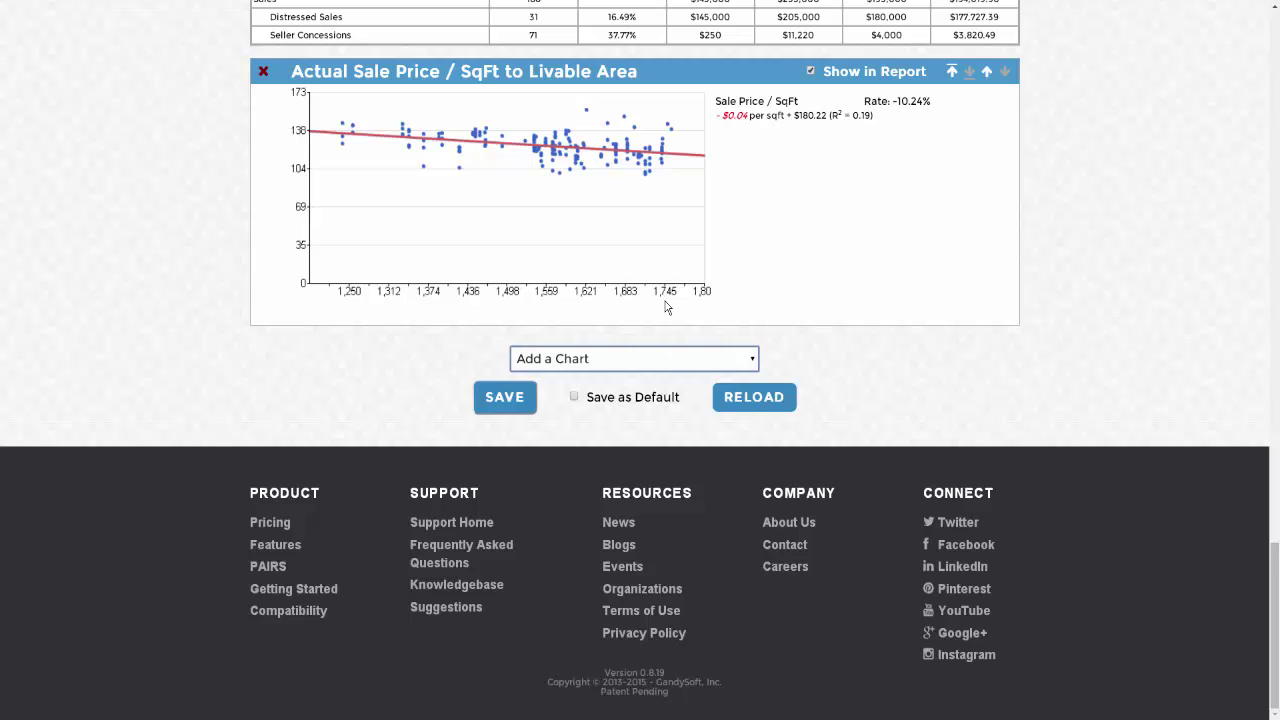
pyautogui.click(575, 398)
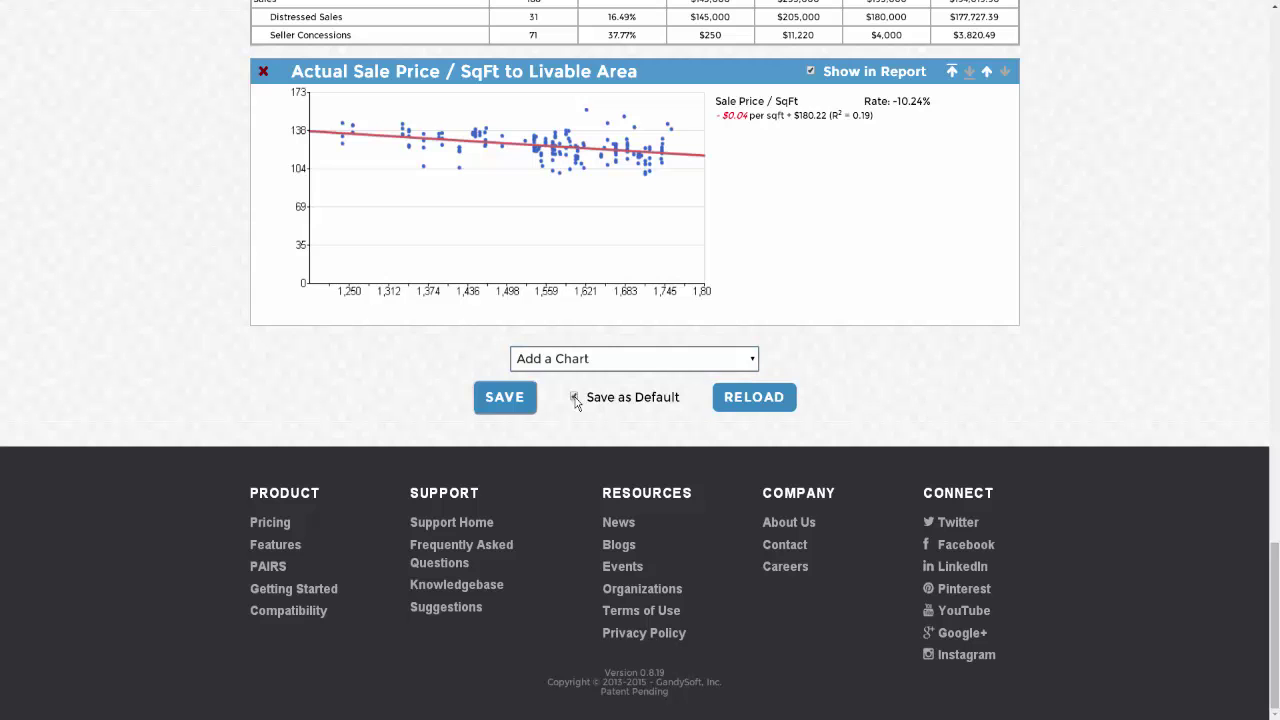
pyautogui.click(505, 398)
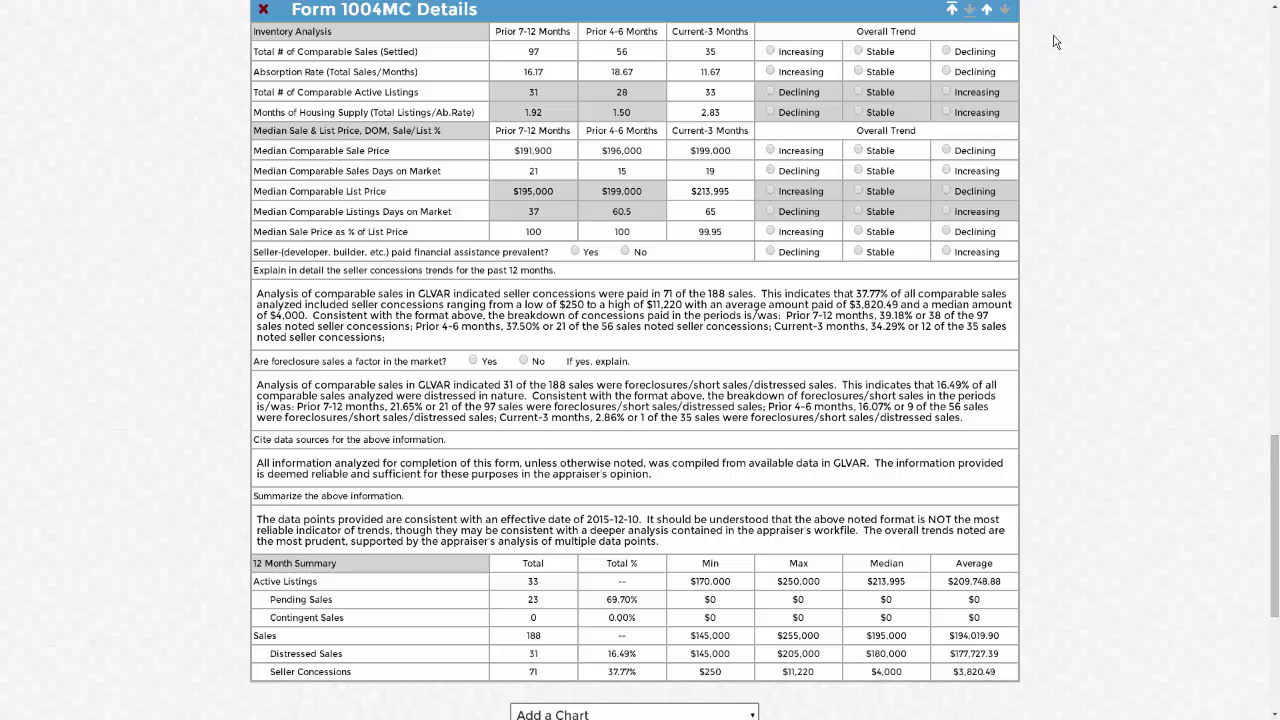
# - Delete the Form 1004MC Details section and re-add it from Add a Chart at the page end
pyautogui.click(262, 12)
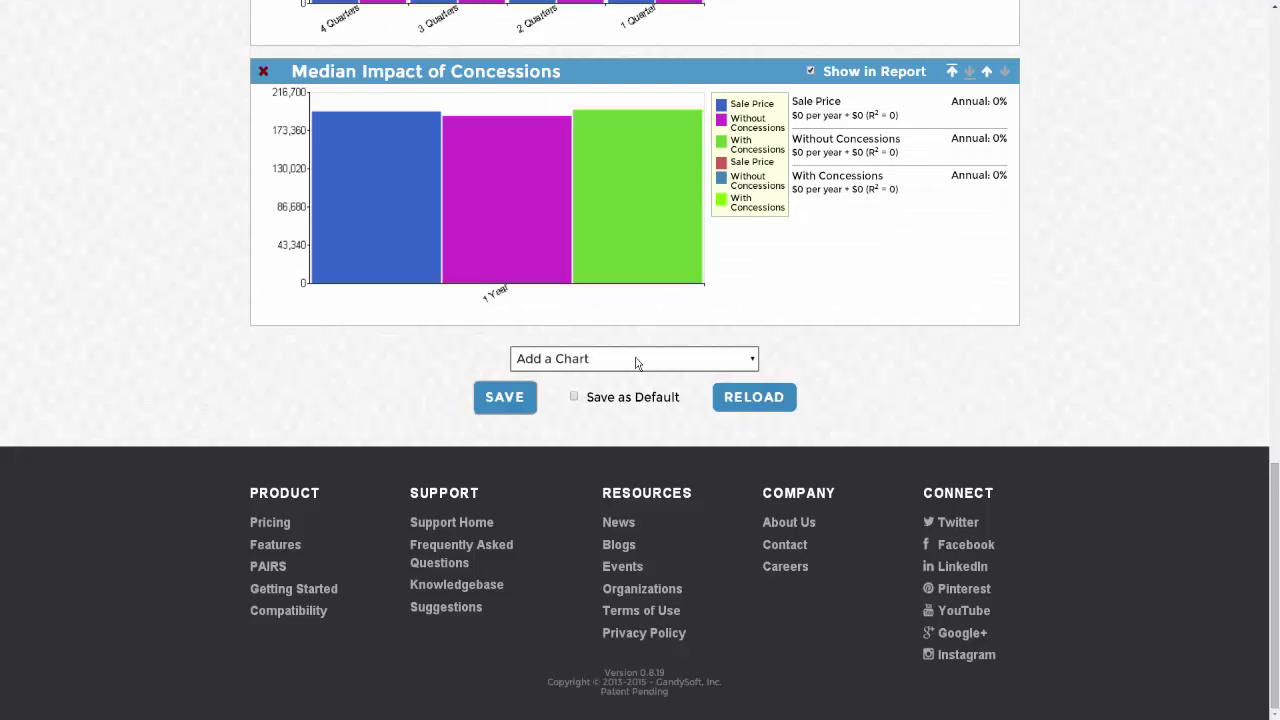
pyautogui.click(637, 362)
pyautogui.moveTo(758, 427); pyautogui.dragTo(758, 572)
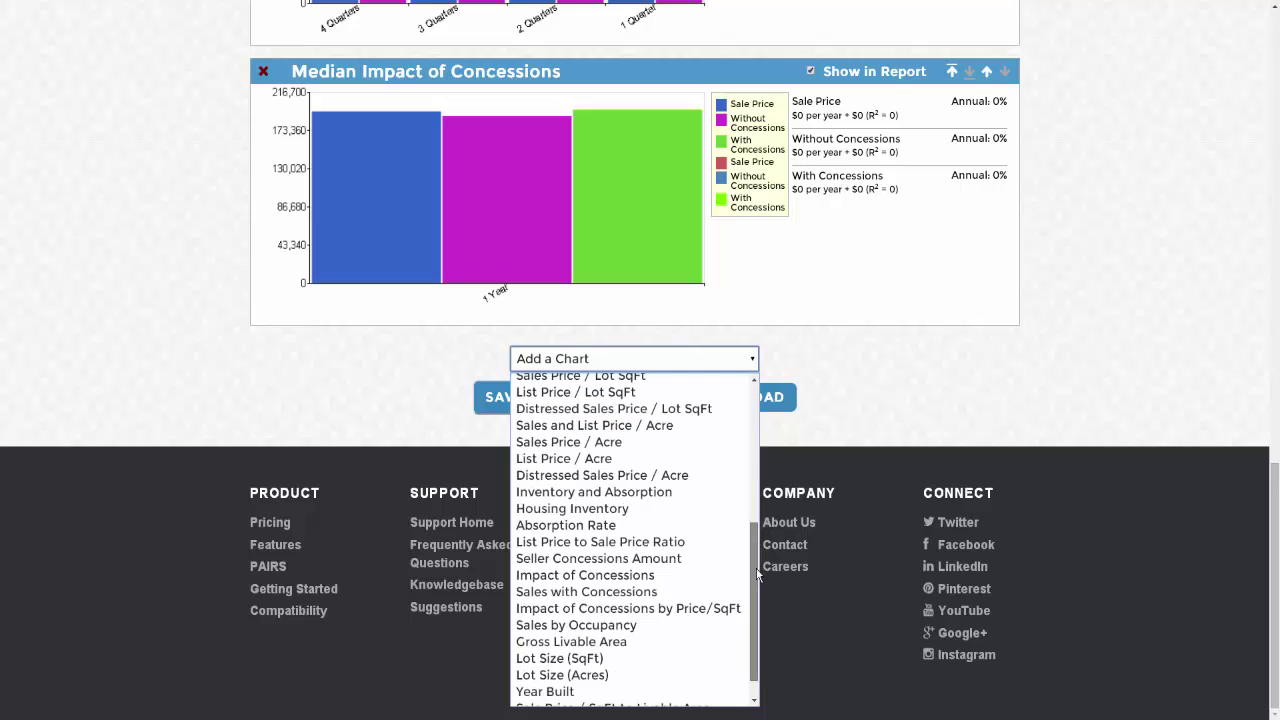
pyautogui.scroll(-1, 642, 690)
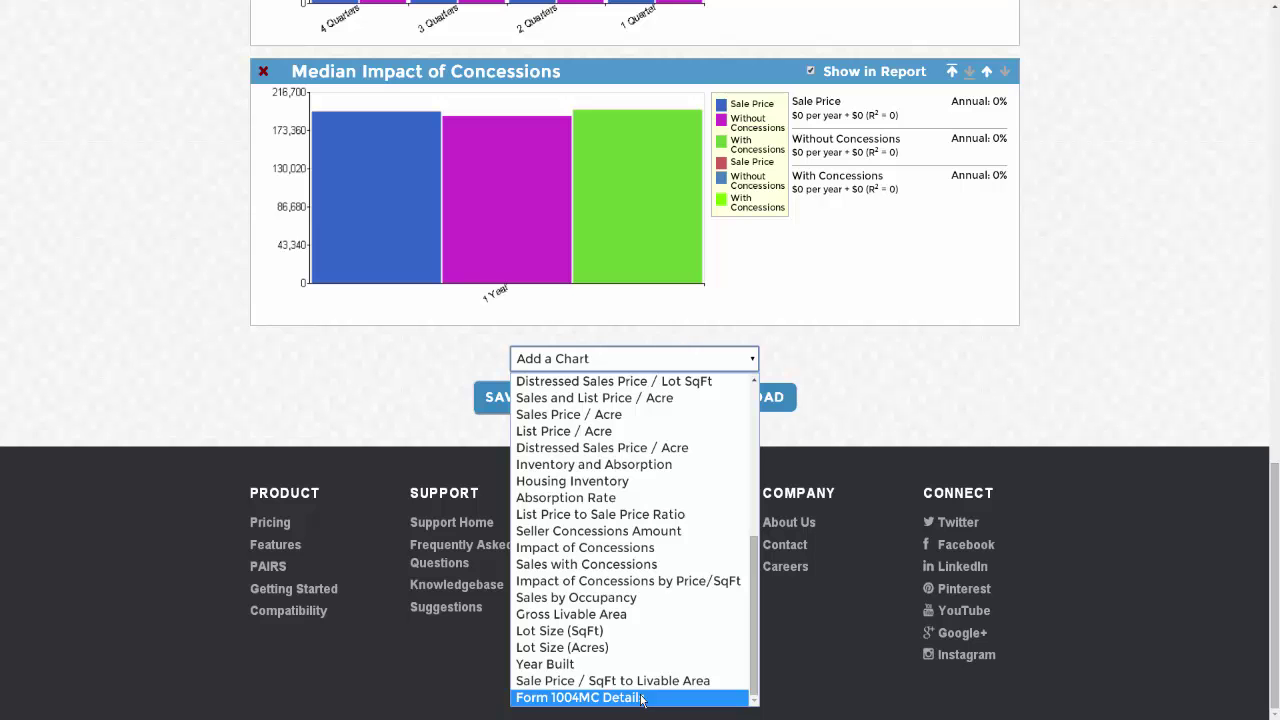
pyautogui.click(642, 697)
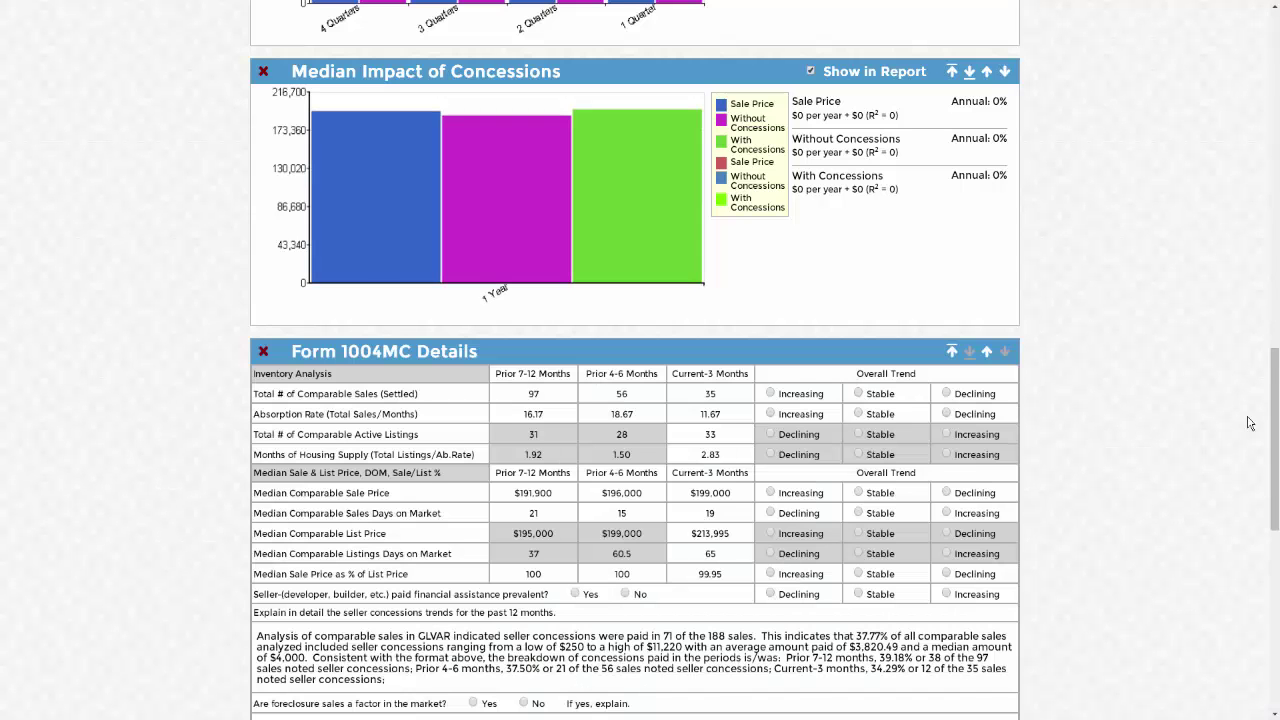
pyautogui.moveTo(1275, 425); pyautogui.dragTo(1277, 491)
pyautogui.scroll(-1, 1277, 491)
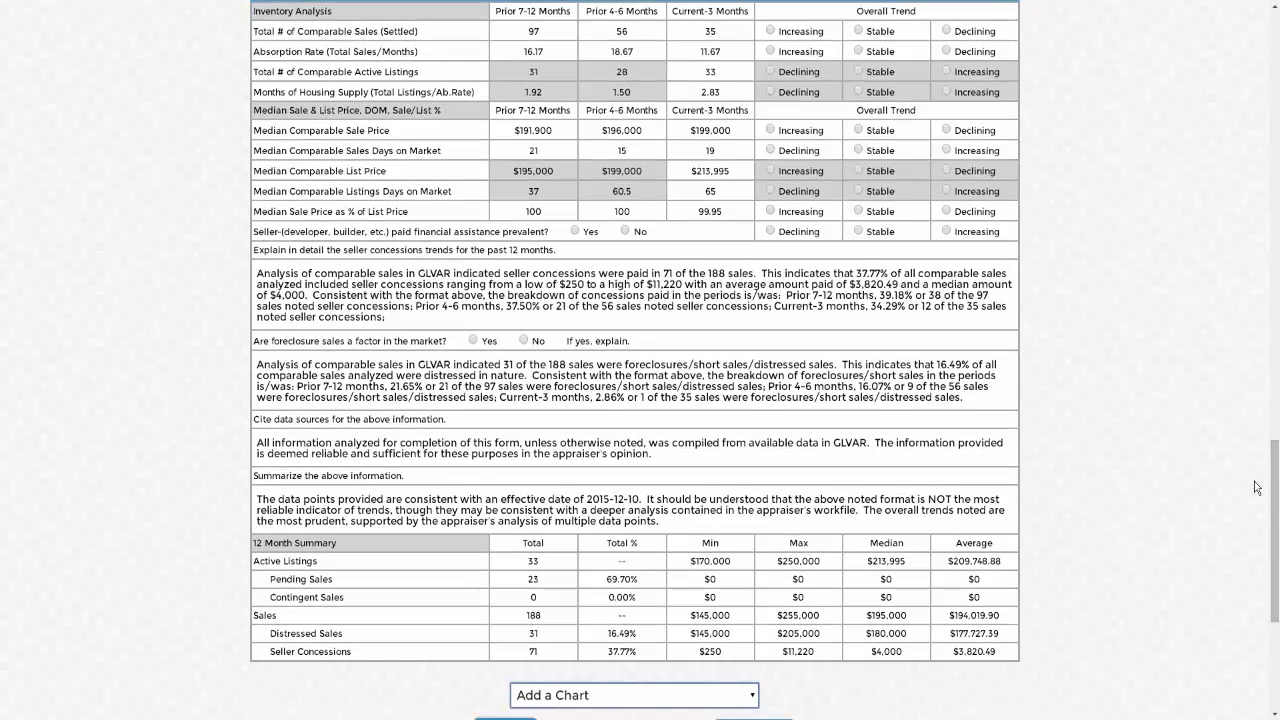
# - Set 1004MC trends: comparable sales and absorption rate Declining, both Stable rows Stable, others Increasing
pyautogui.click(947, 32)
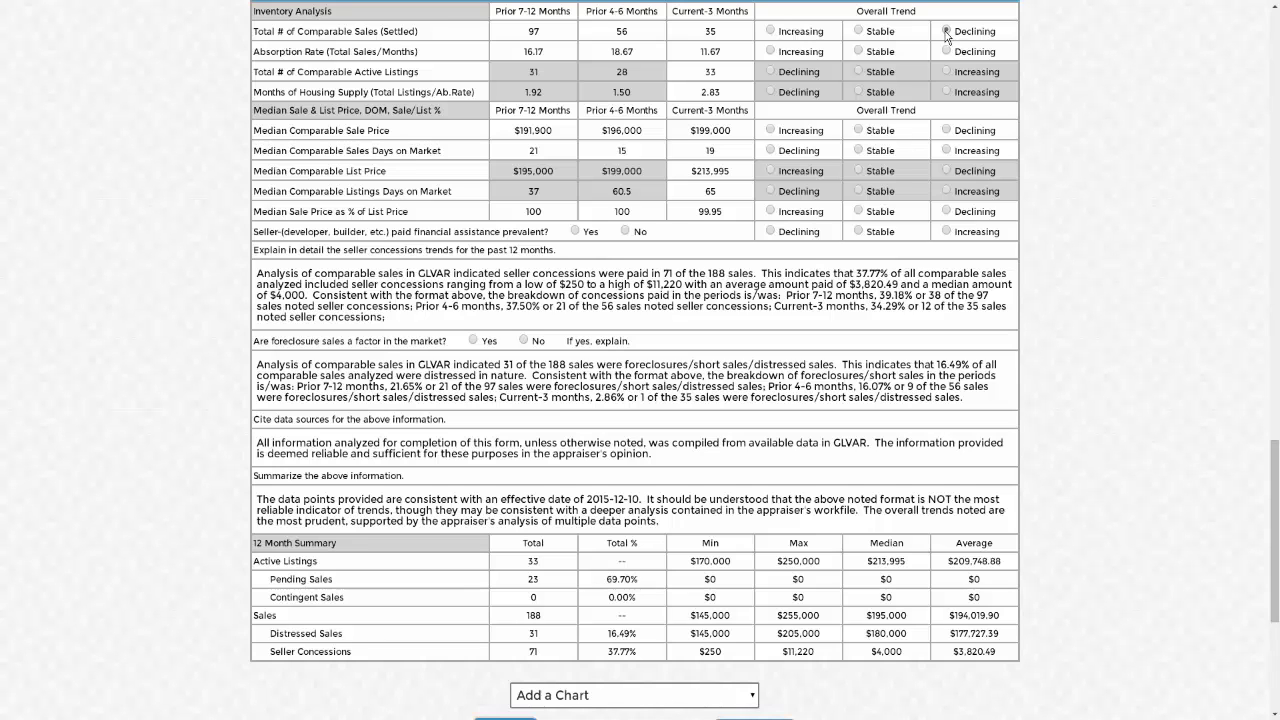
pyautogui.click(947, 52)
pyautogui.click(947, 72)
pyautogui.click(946, 91)
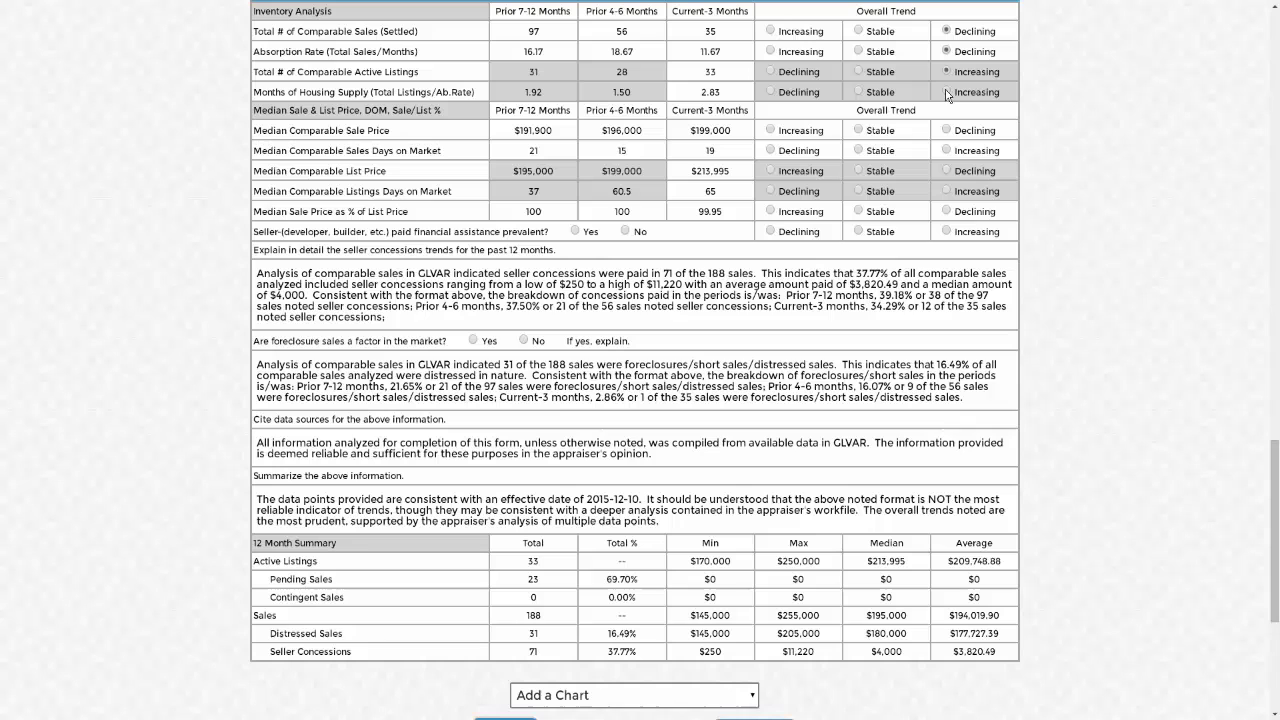
pyautogui.click(771, 131)
pyautogui.click(858, 150)
pyautogui.click(770, 171)
pyautogui.click(946, 190)
pyautogui.click(858, 211)
# - Answer Yes on seller assistance and foreclosures, and add 'These are fully editable......' to the concessions explanation
pyautogui.click(575, 231)
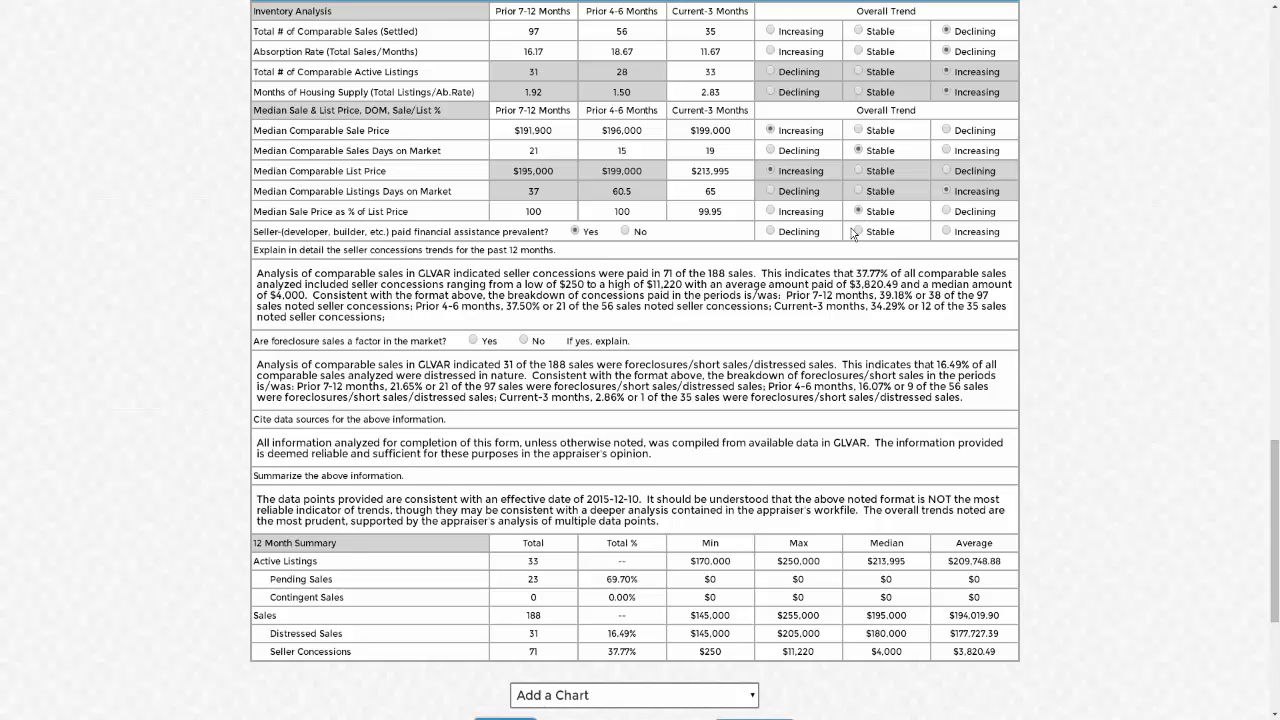
pyautogui.click(473, 341)
pyautogui.click(562, 317)
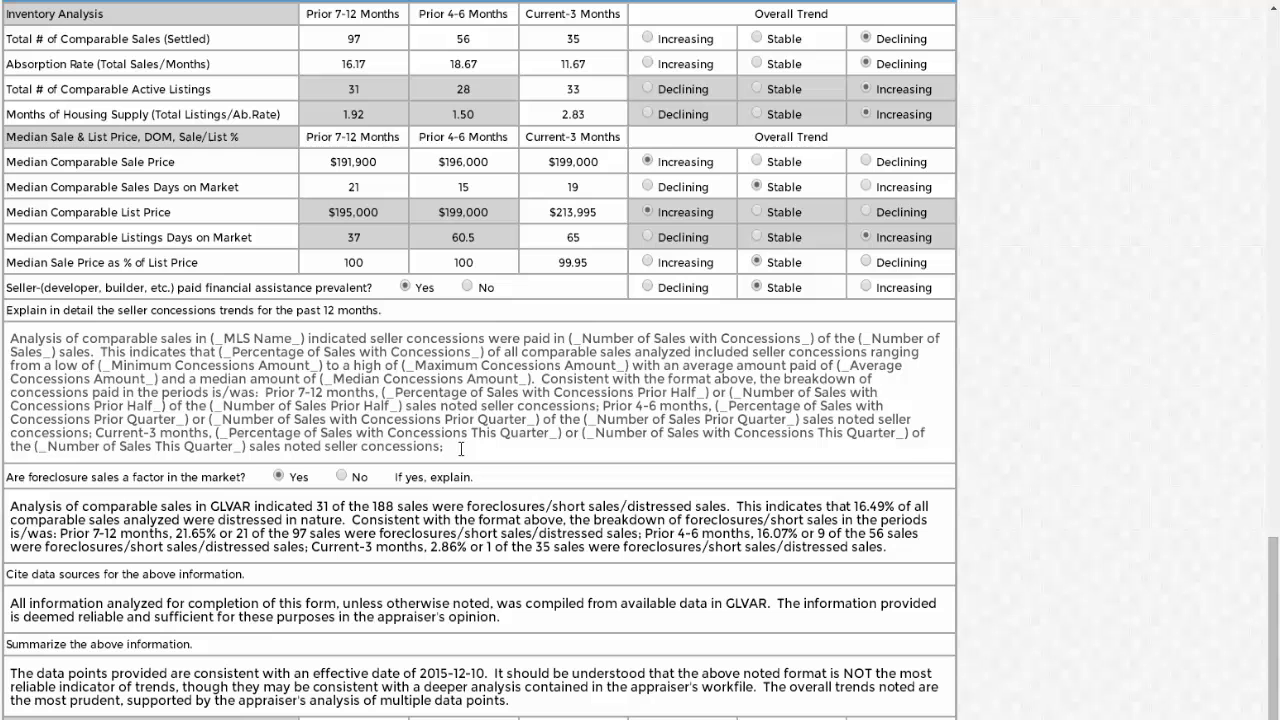
pyautogui.write('These are fully editabl')
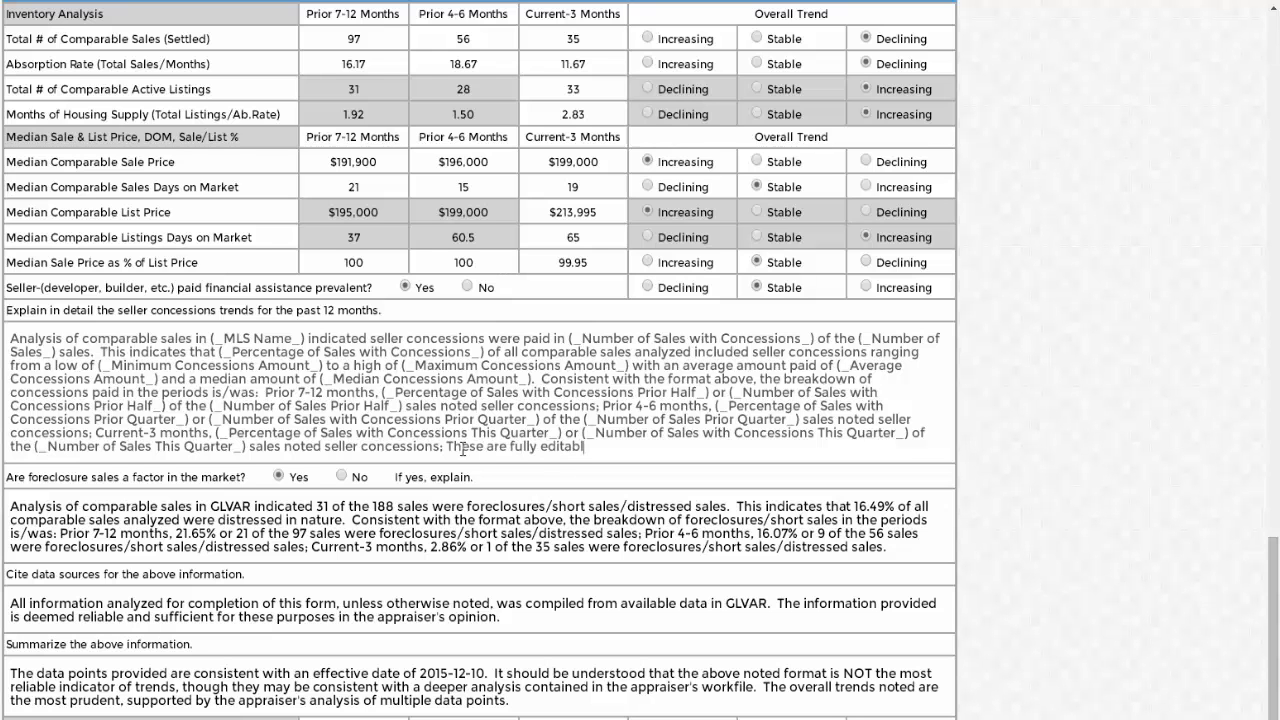
pyautogui.write('e.......')
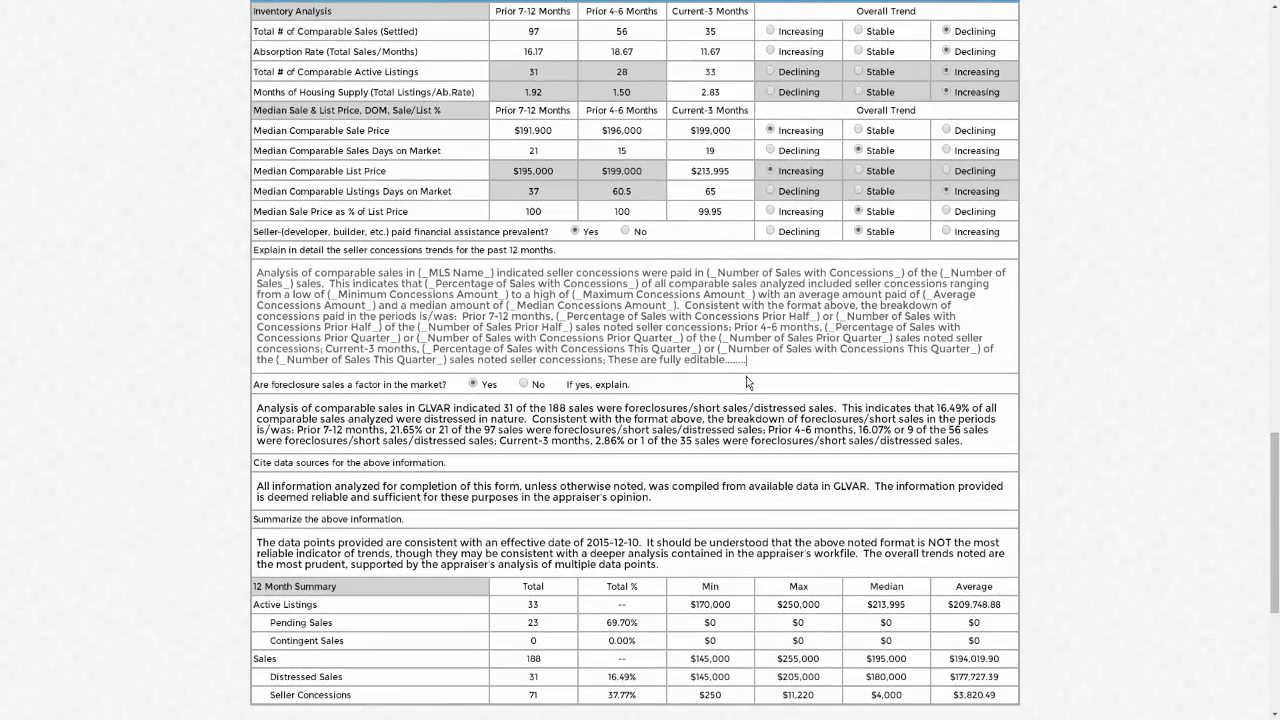
pyautogui.click(746, 376)
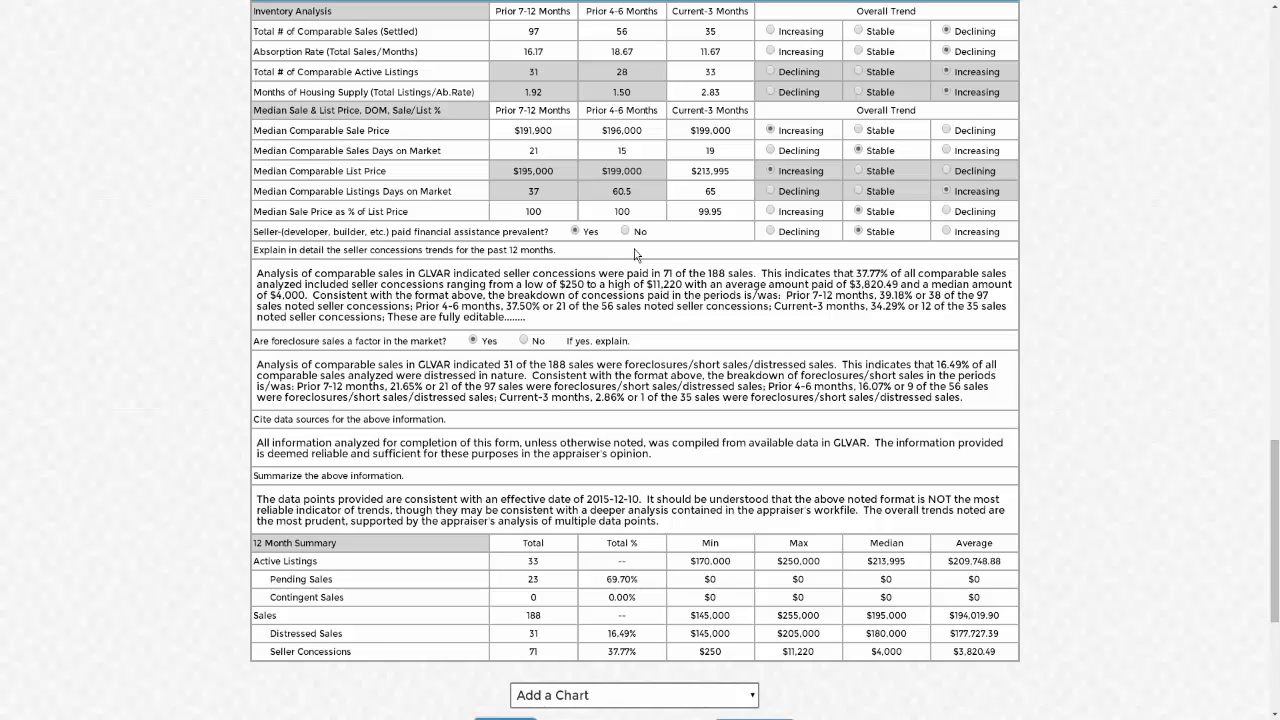
pyautogui.click(750, 320)
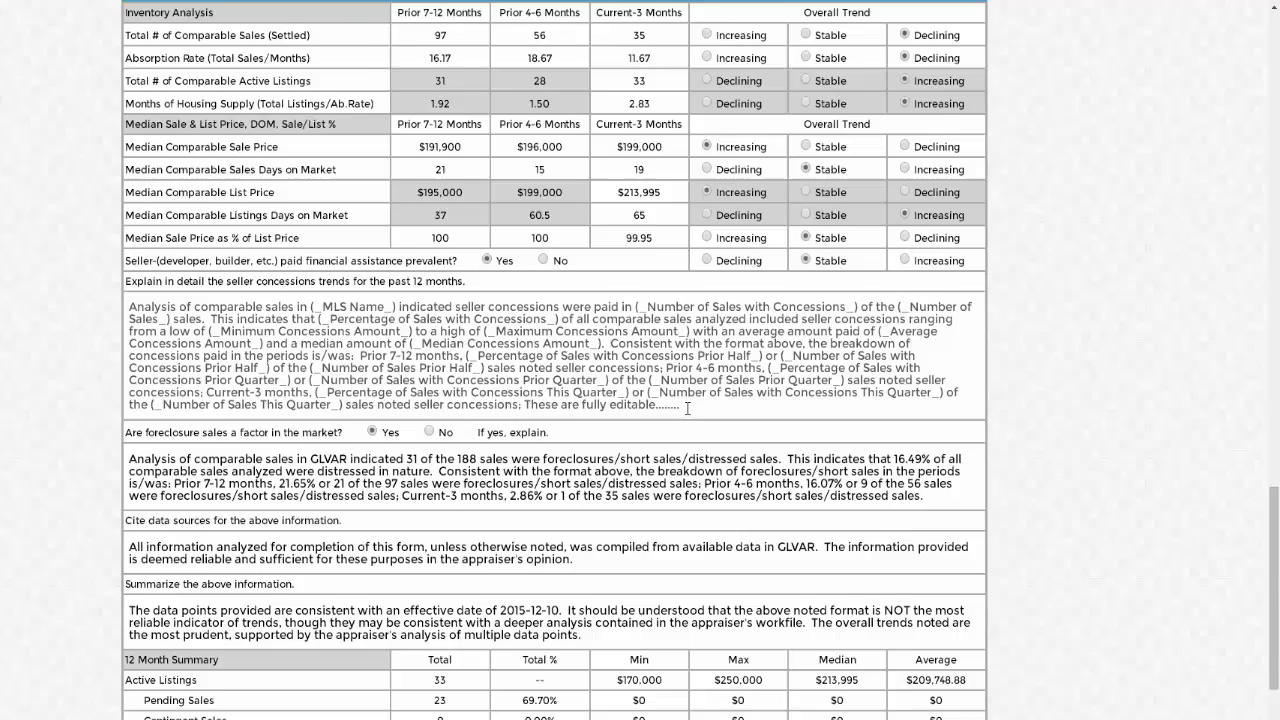
pyautogui.moveTo(630, 446); pyautogui.dragTo(16, 336)
# - Copy the selected seller-concessions template text to the clipboard
pyautogui.rightClick(197, 366)
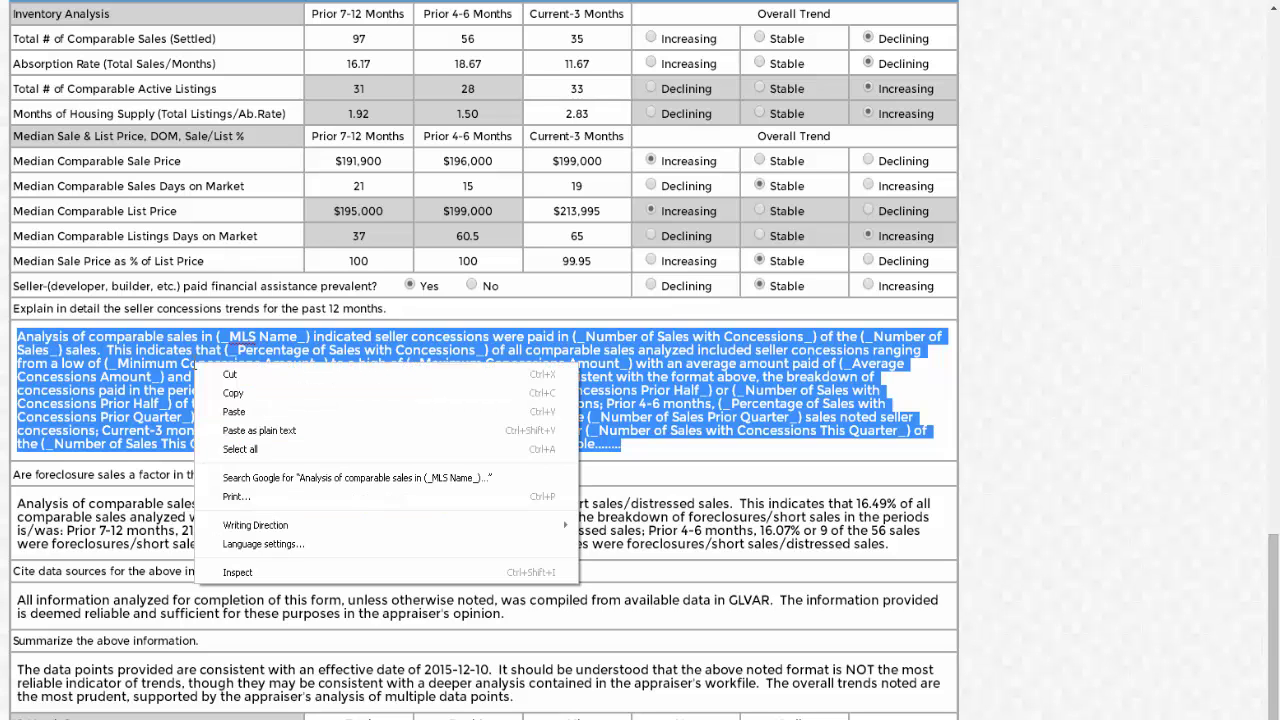
pyautogui.click(207, 393)
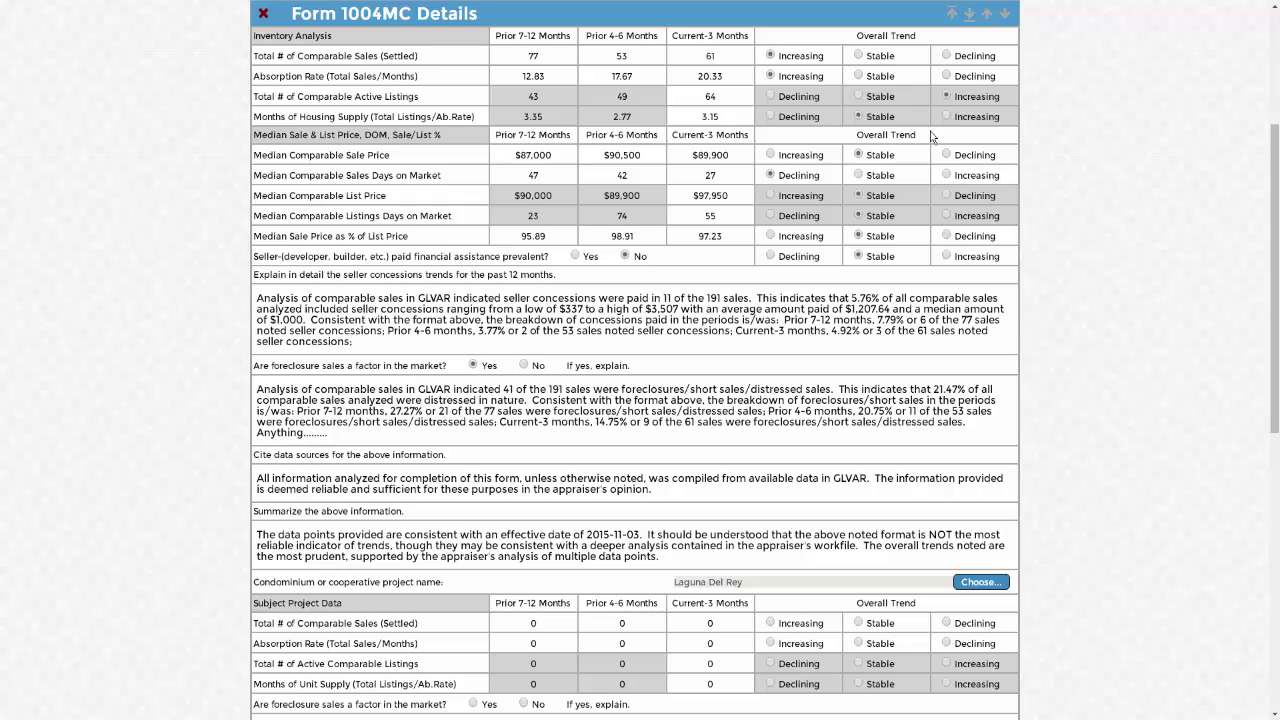
# - Open the condo project definition and set the Condo Project Name to 'Laguna Del Rey'
pyautogui.scroll(-3, 652, 309)
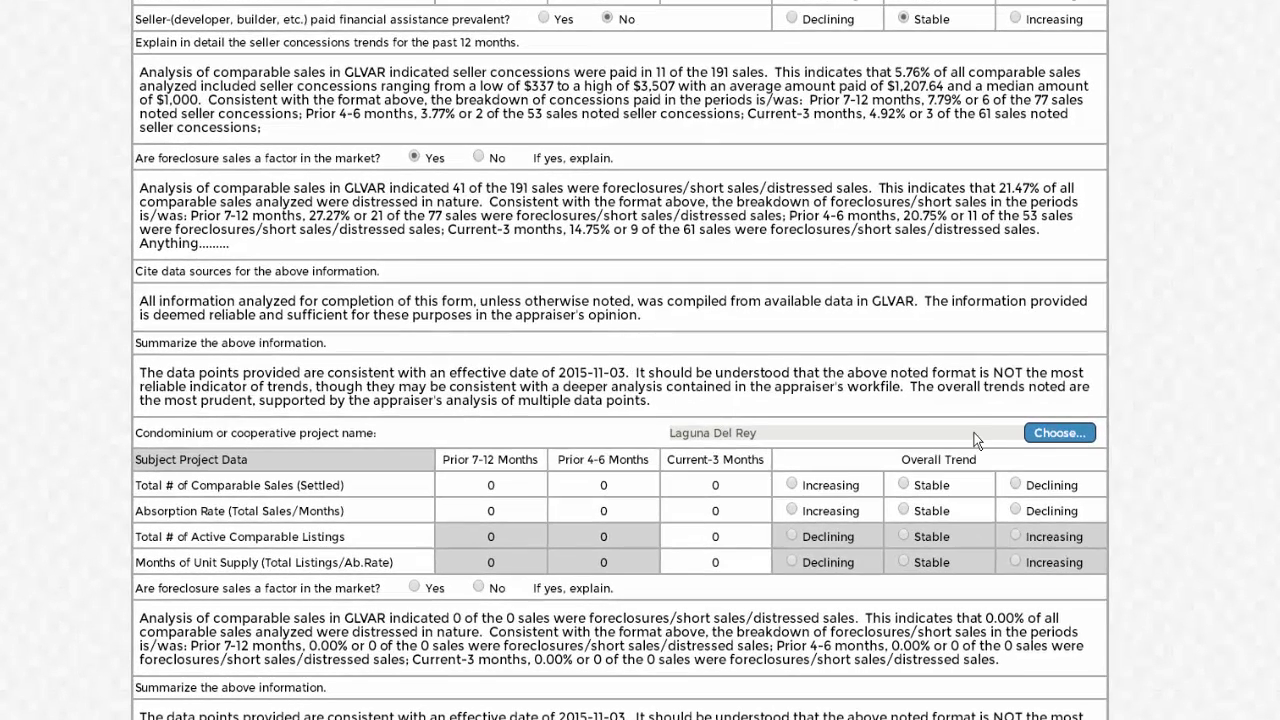
pyautogui.click(1038, 434)
pyautogui.hotkey('ctrl', 'shift', 'Left')
pyautogui.hotkey('ctrl', 'shift', 'Left')
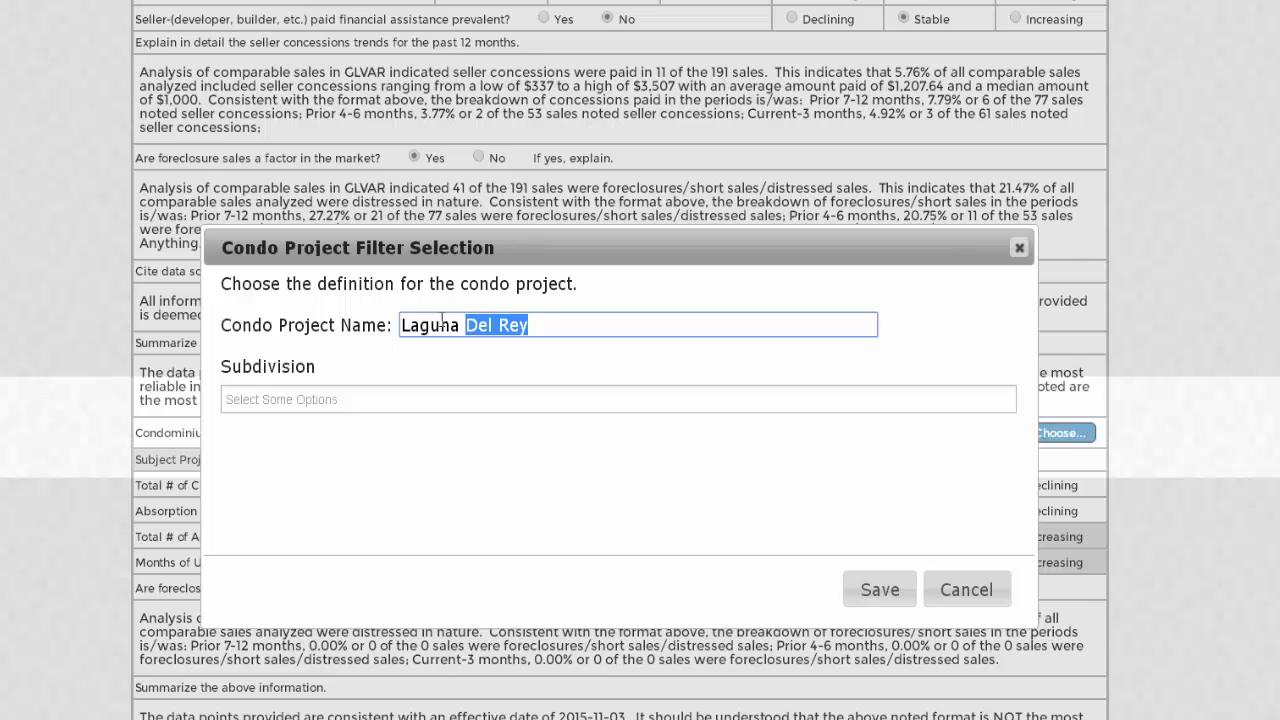
pyautogui.hotkey('ctrl', 'shift', 'Left')
pyautogui.write('L')
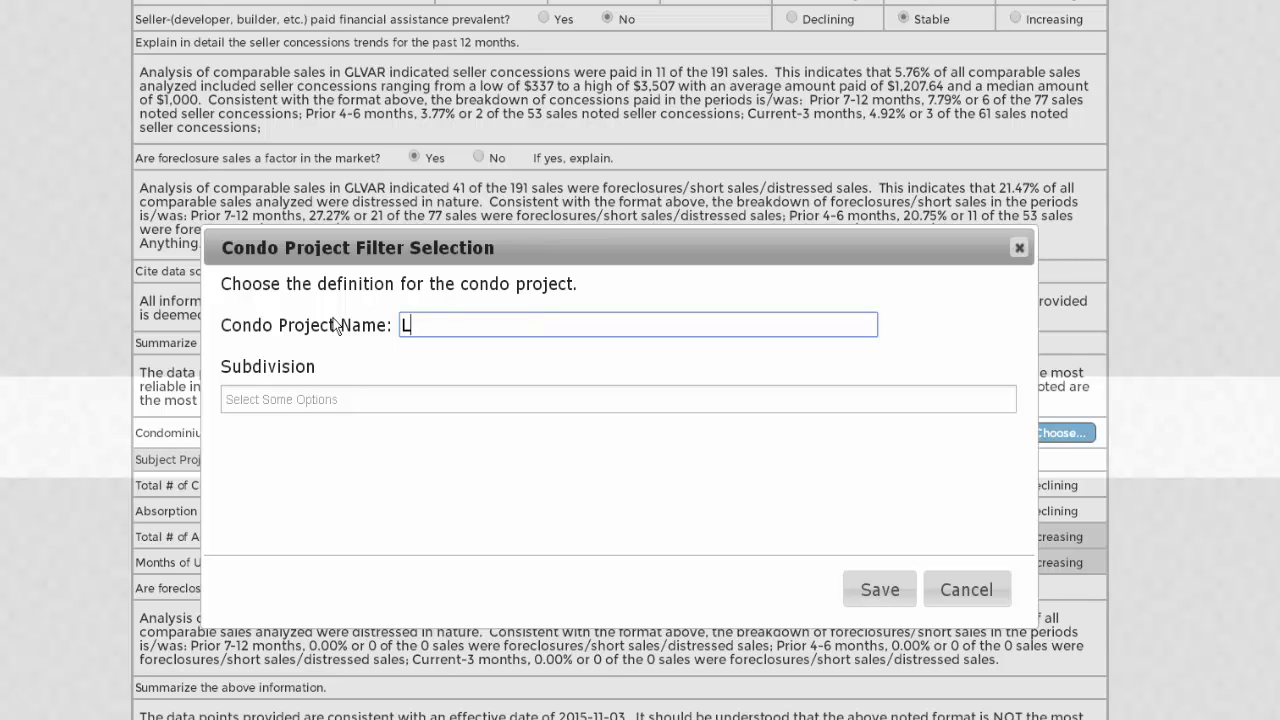
pyautogui.write('aguna Del Reay')
pyautogui.press('BackSpace')
pyautogui.press('BackSpace')
pyautogui.write('y')
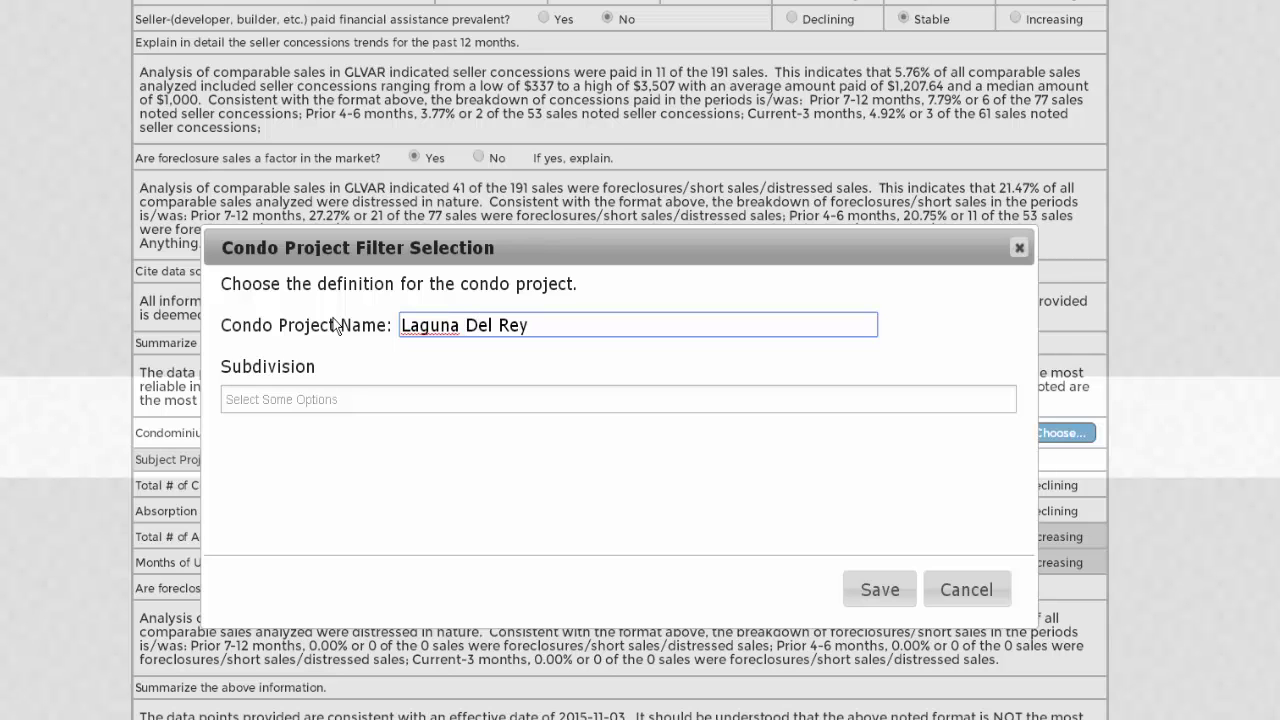
# - Add LAGUNA DEL REY and LAGUNA DEL REY AMD as the project's subdivisions
pyautogui.click(252, 399)
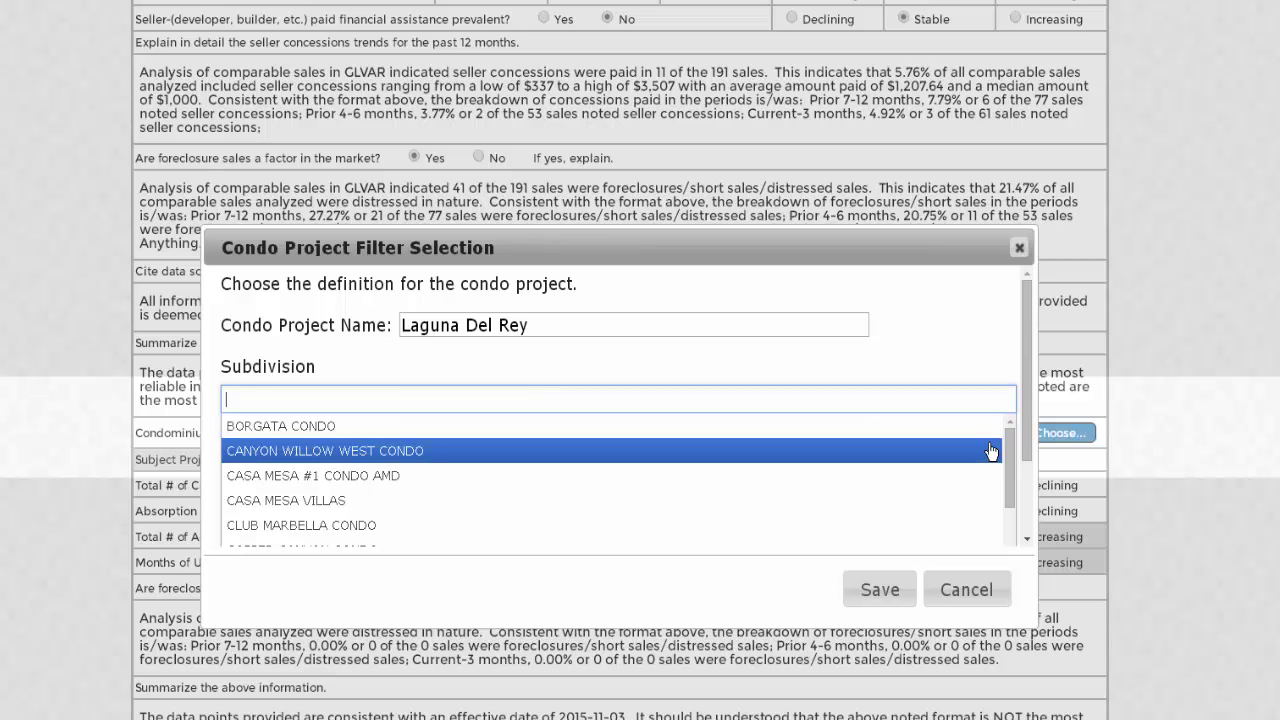
pyautogui.moveTo(1009, 462); pyautogui.dragTo(1009, 545)
pyautogui.click(331, 479)
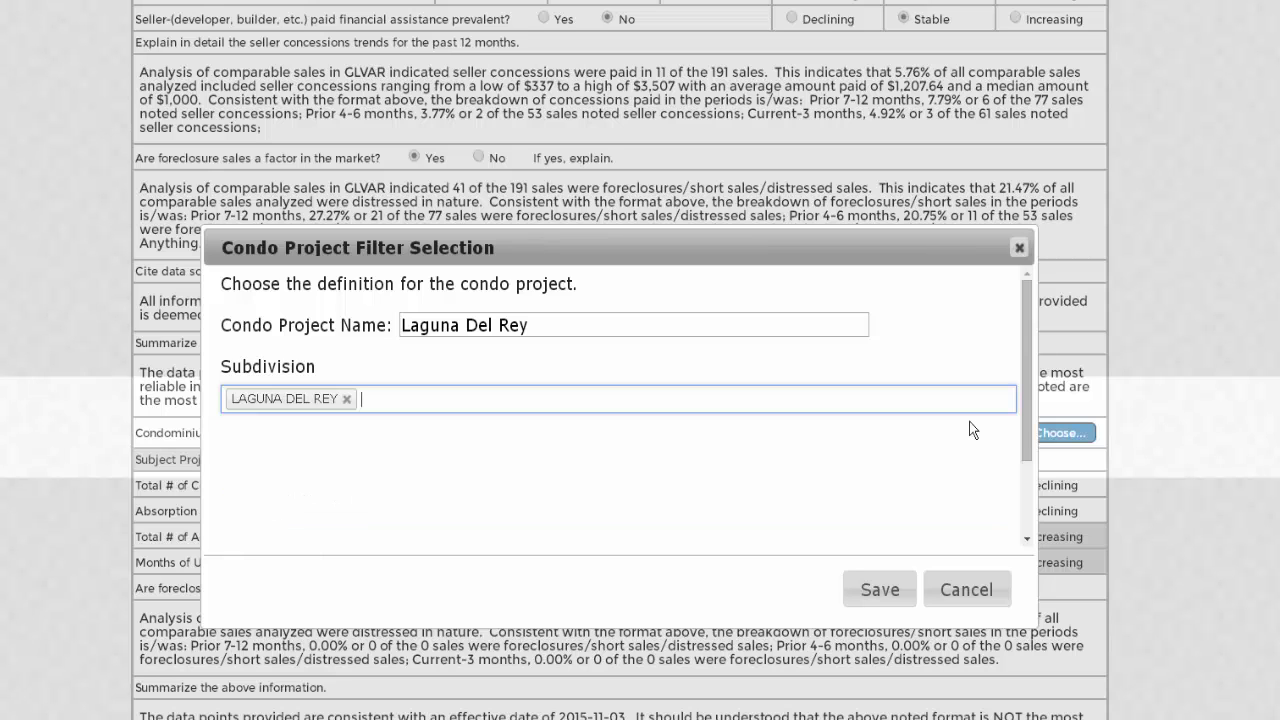
pyautogui.press('Down')
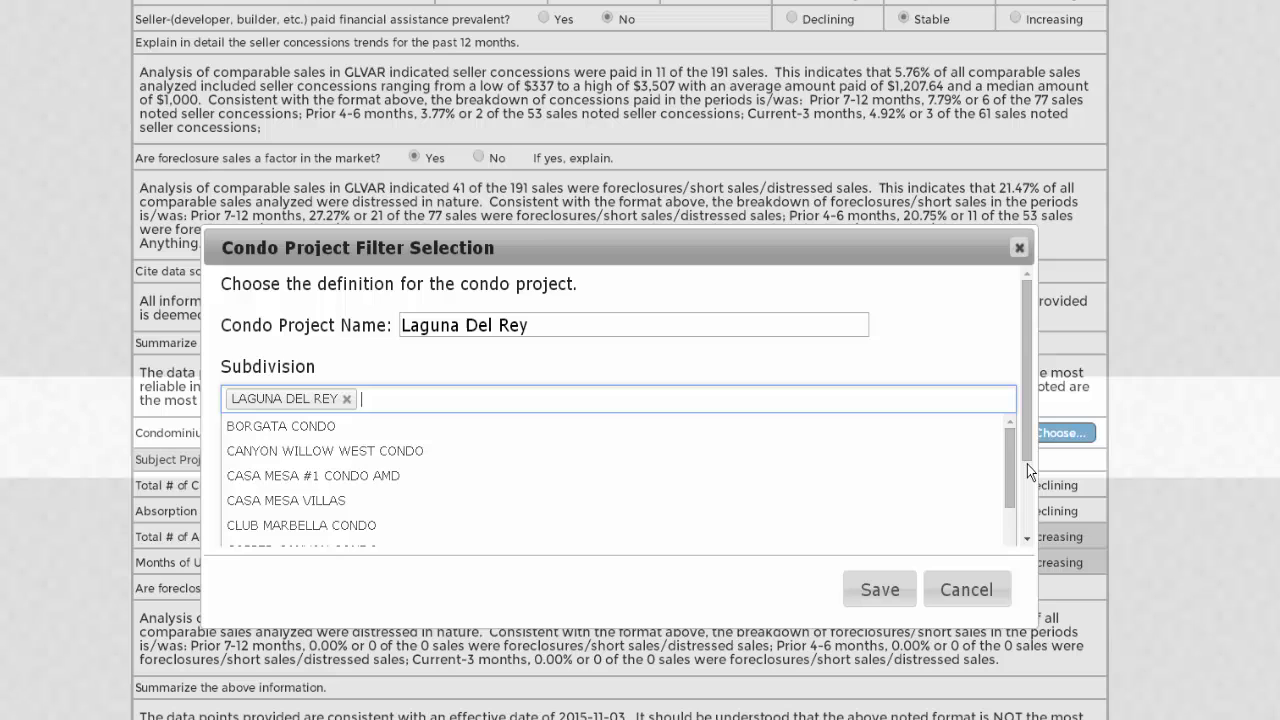
pyautogui.moveTo(1009, 470); pyautogui.dragTo(1013, 548)
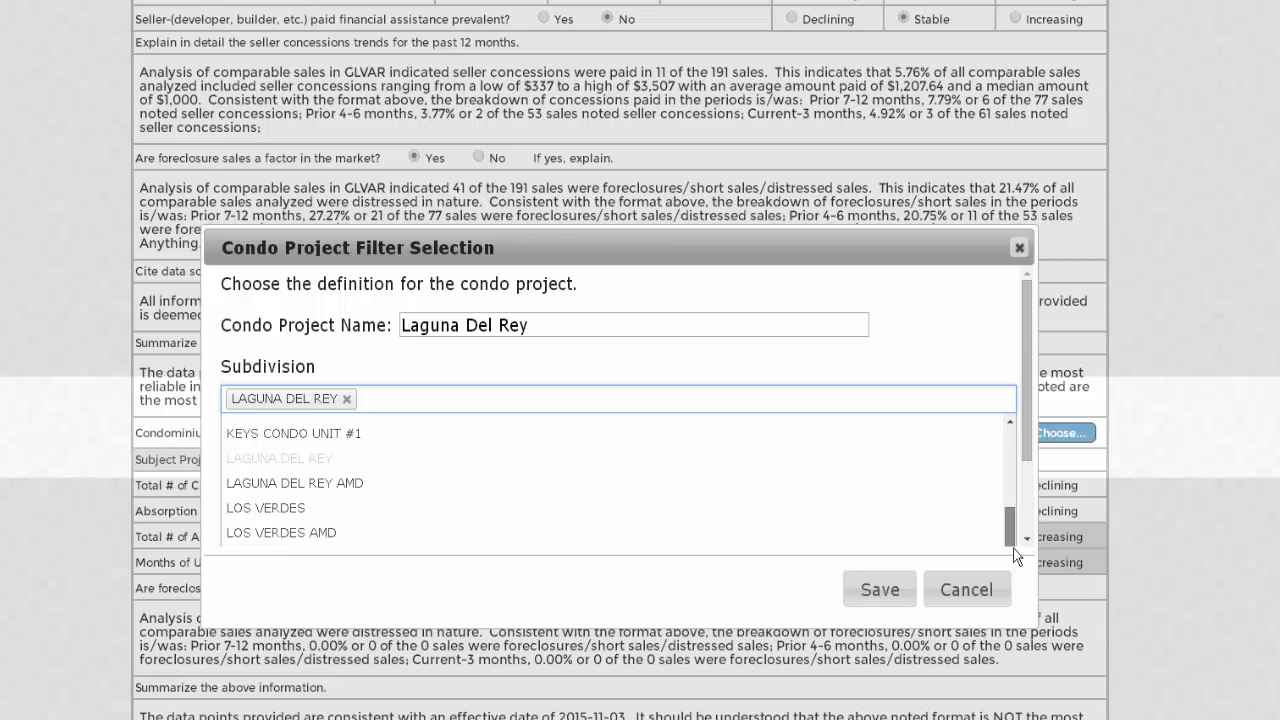
pyautogui.scroll(-1, 377, 474)
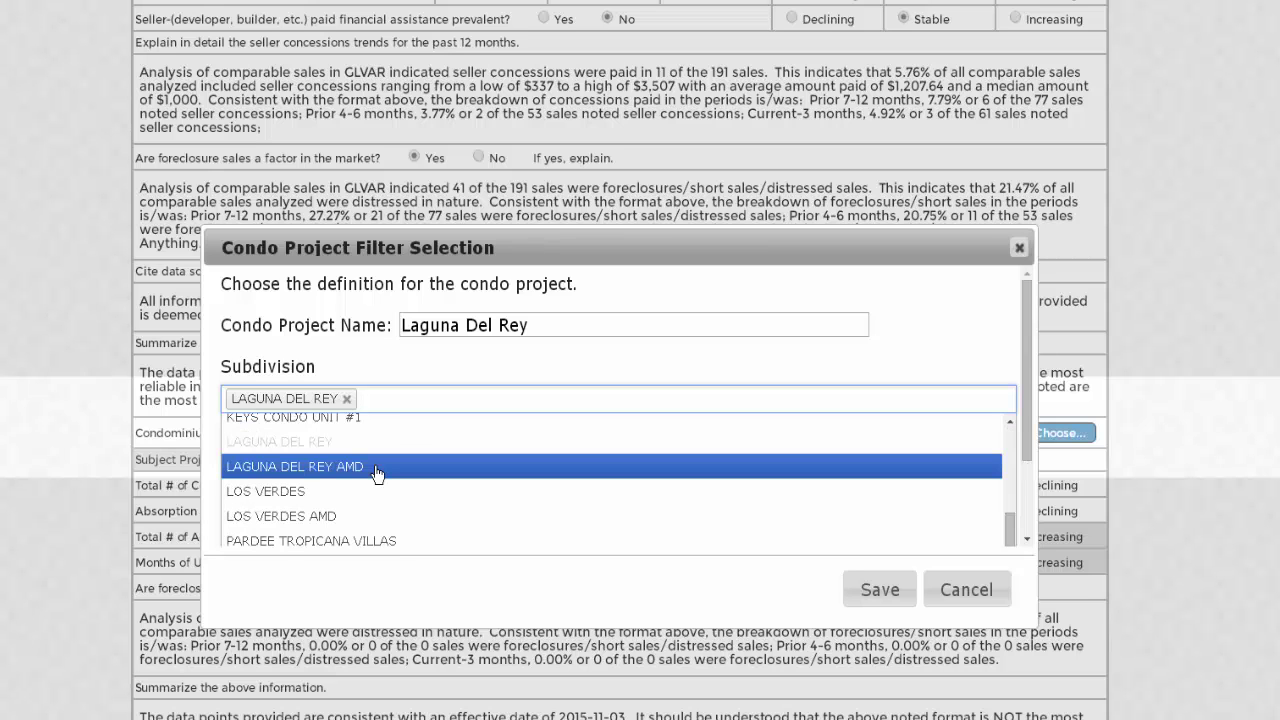
pyautogui.click(377, 470)
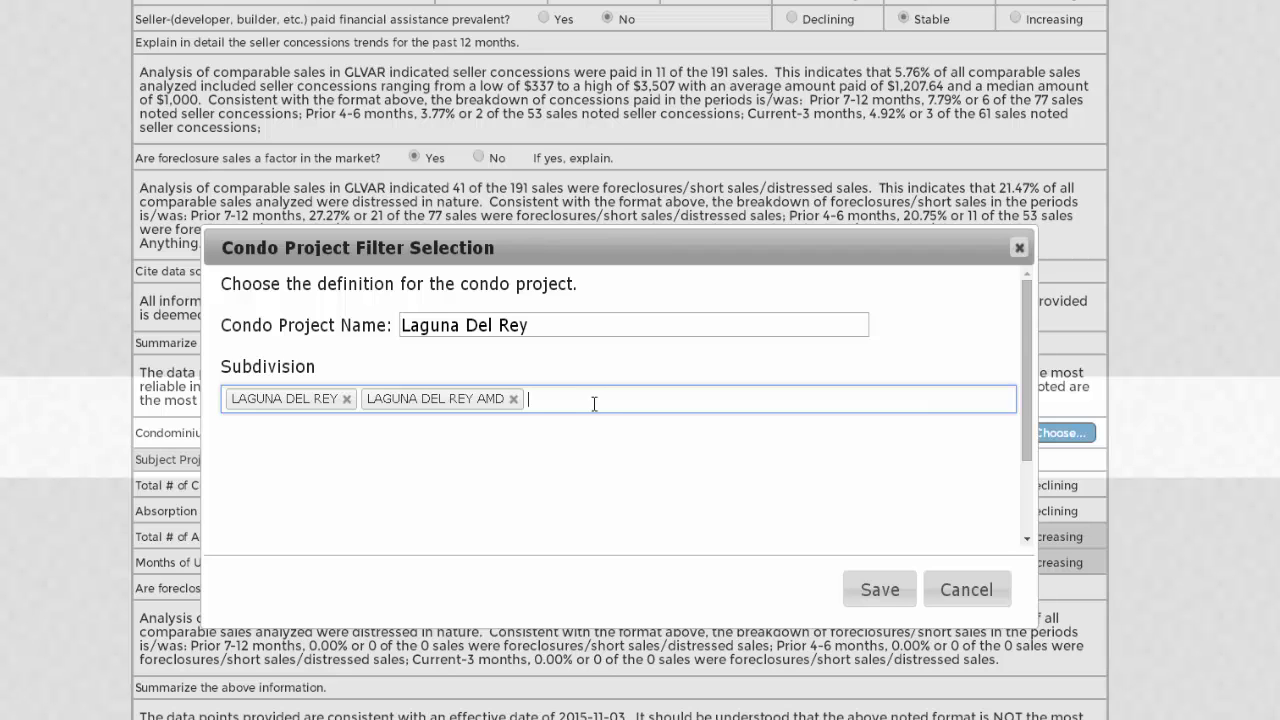
# - Apply the condo project, mark comparable sales and unit supply trends Declining, then save
pyautogui.click(863, 595)
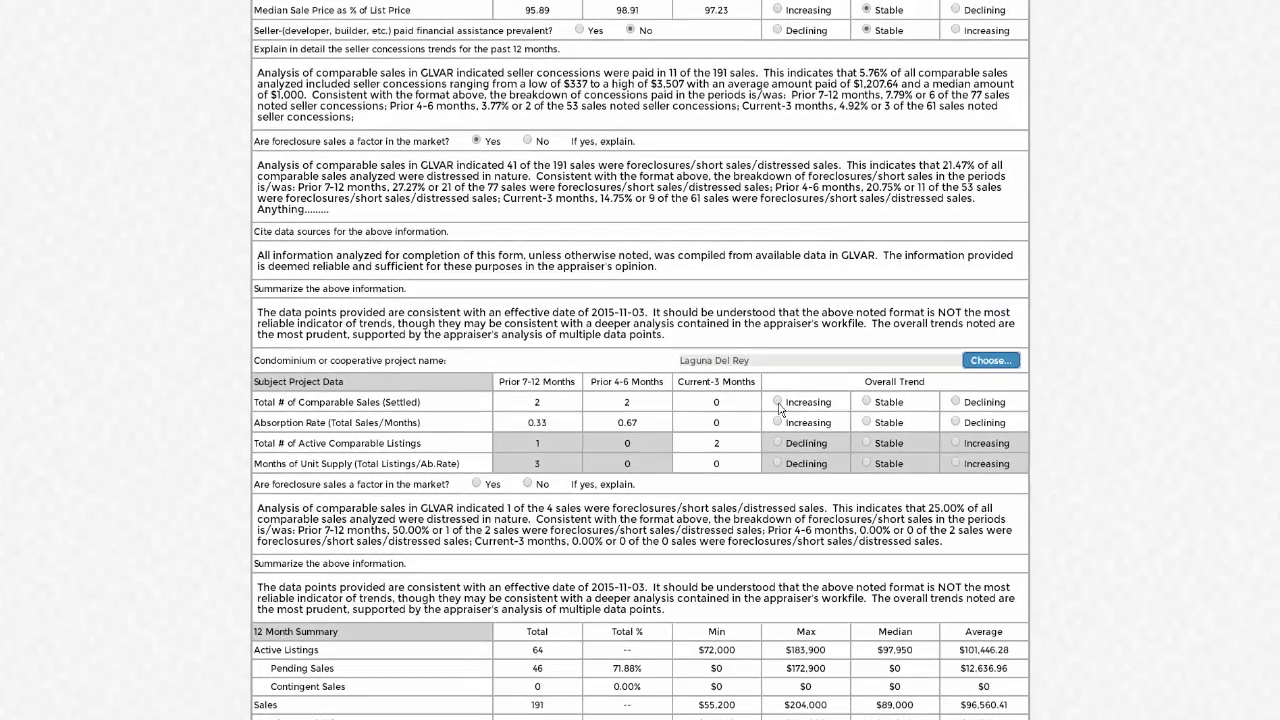
pyautogui.click(955, 402)
pyautogui.click(785, 467)
pyautogui.scroll(-3, 785, 470)
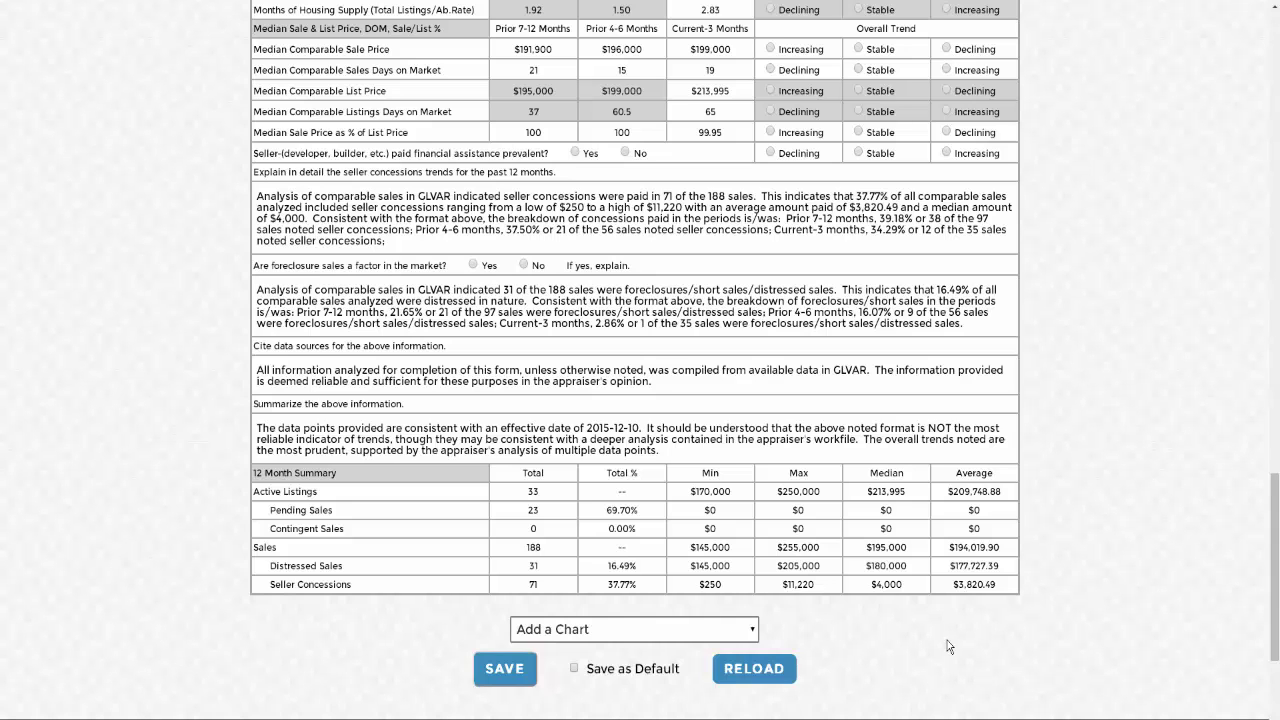
pyautogui.click(504, 673)
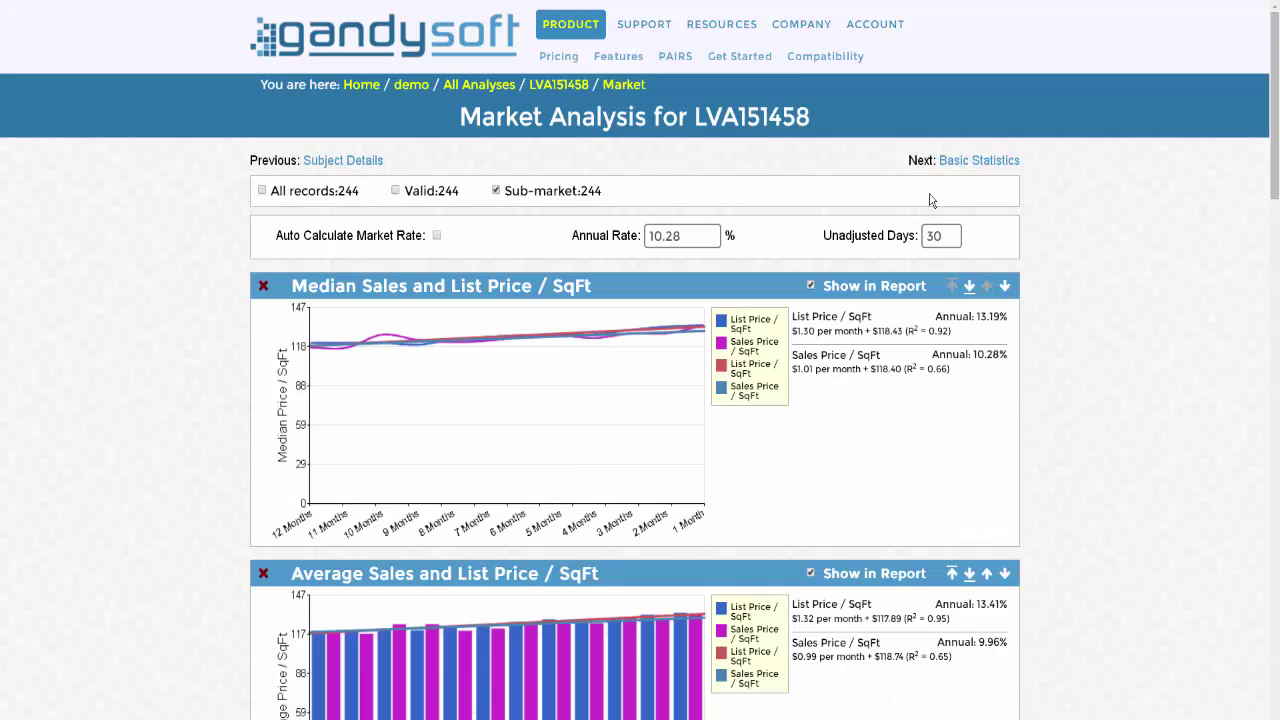